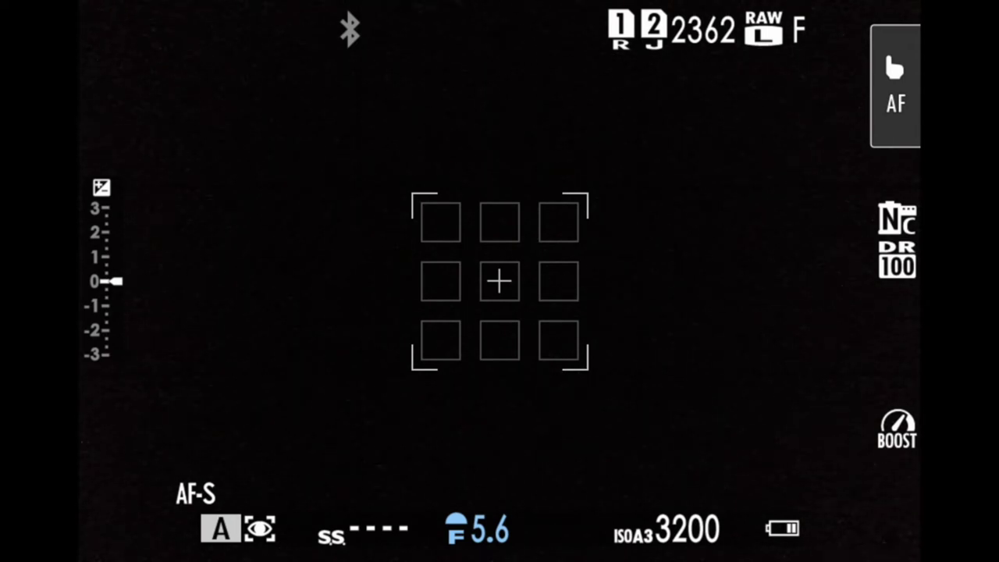
Open the camera menu, move through the I.Q., Shooting and Flash tabs, and enter the wrench Set Up list.
key("Return")
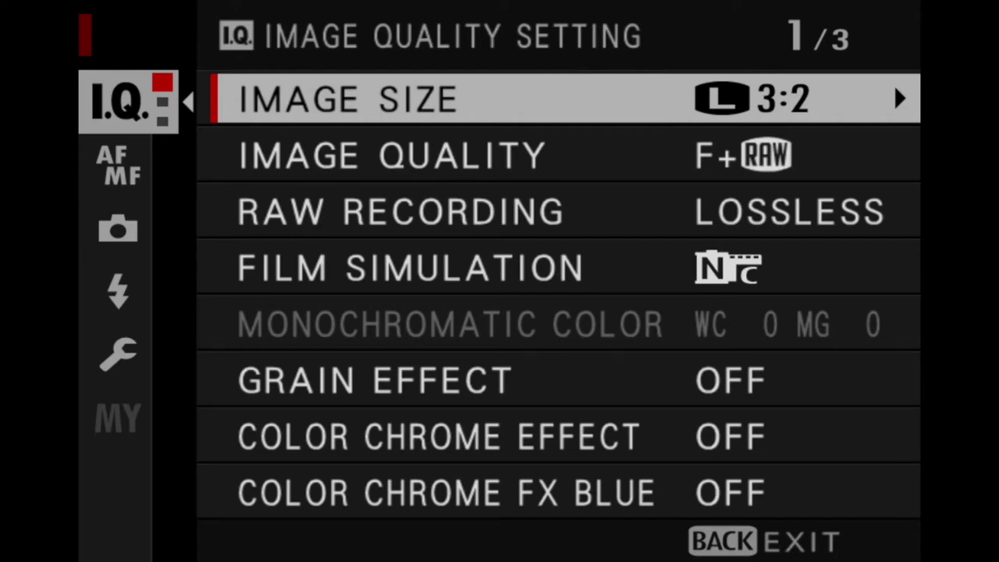
key("Left")
key("Down")
key("Down")
key("Down")
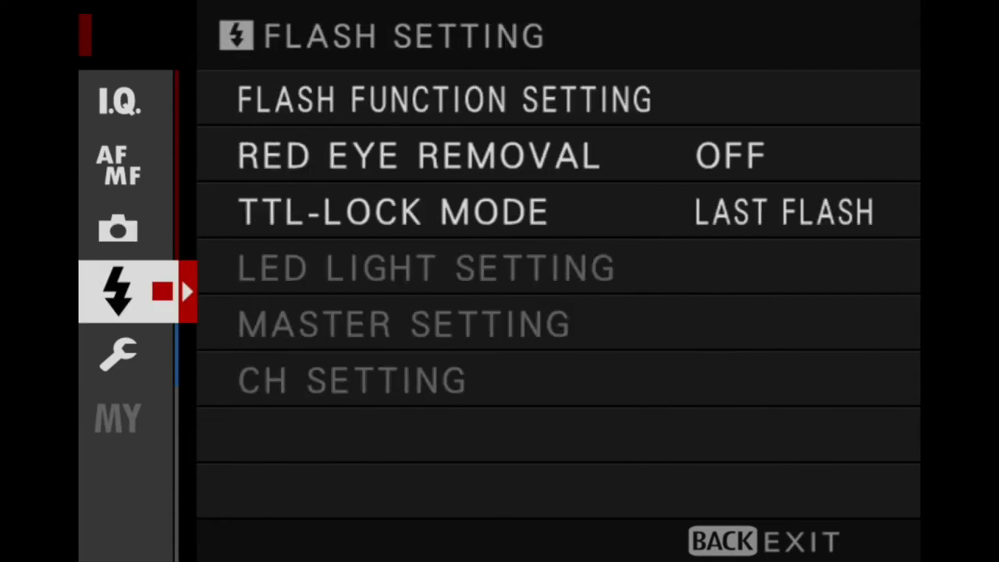
key("Down")
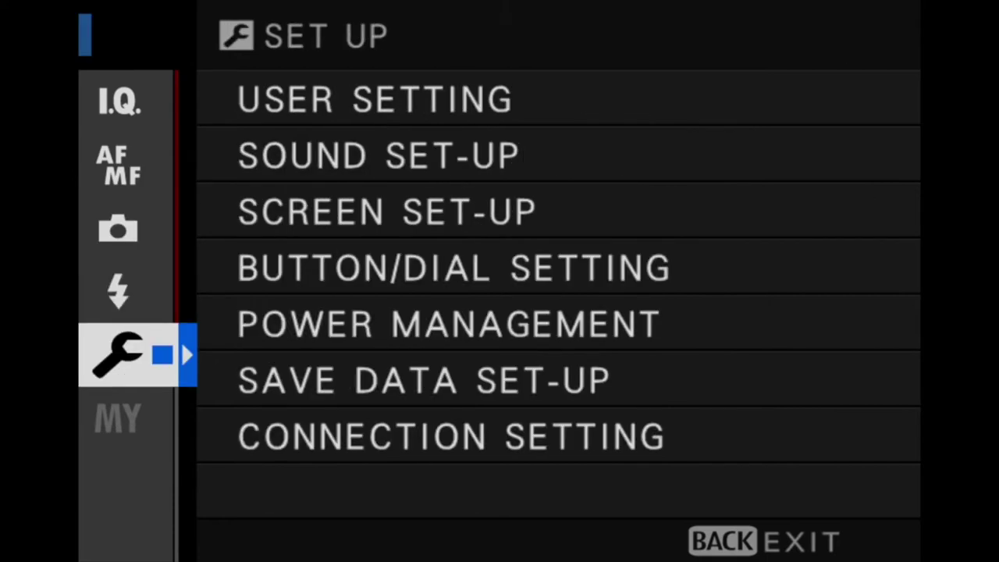
key("Down")
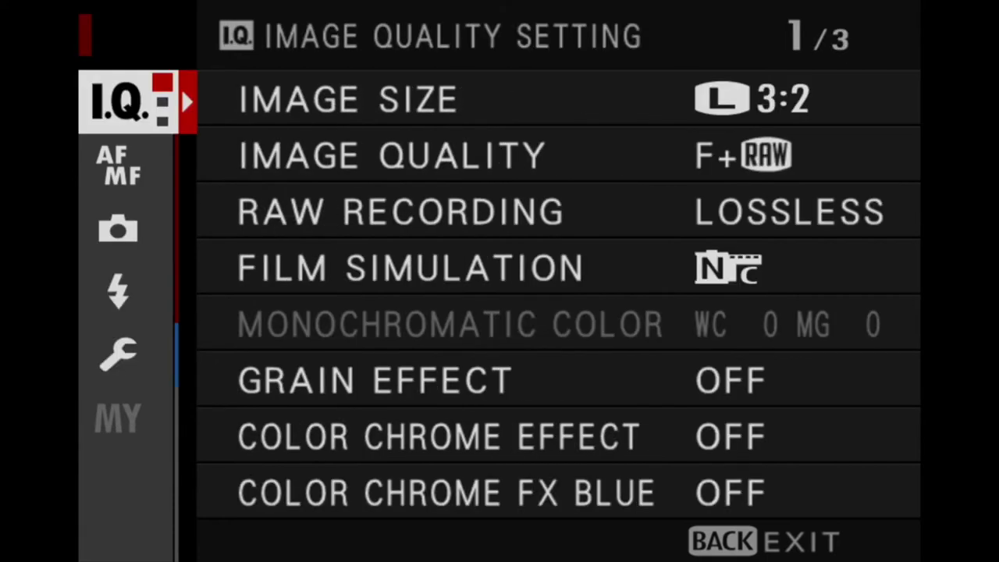
key("Up")
key("Up")
key("Up")
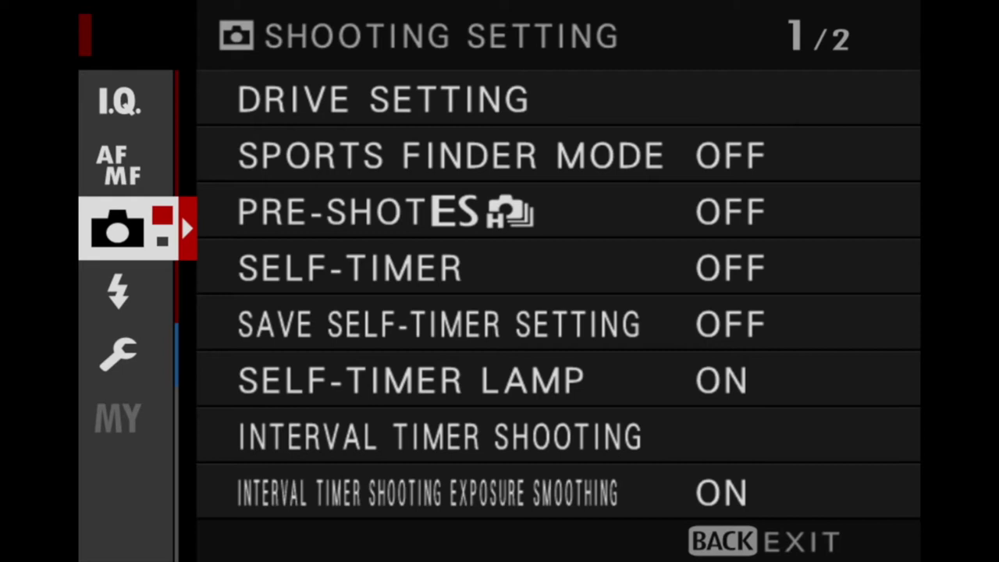
key("Up")
key("Up")
key("Down")
key("Down")
key("Down")
key("Down")
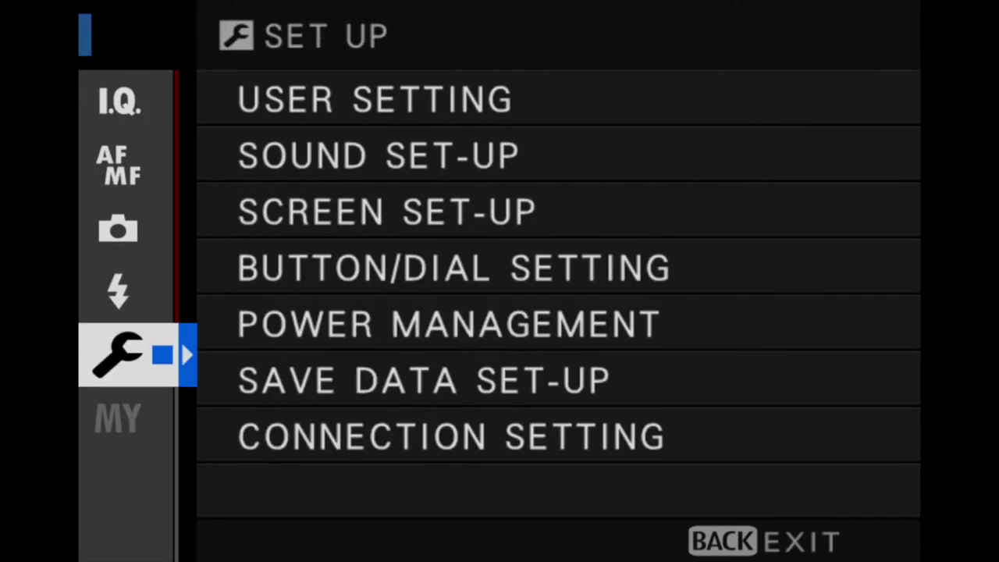
key("Right")
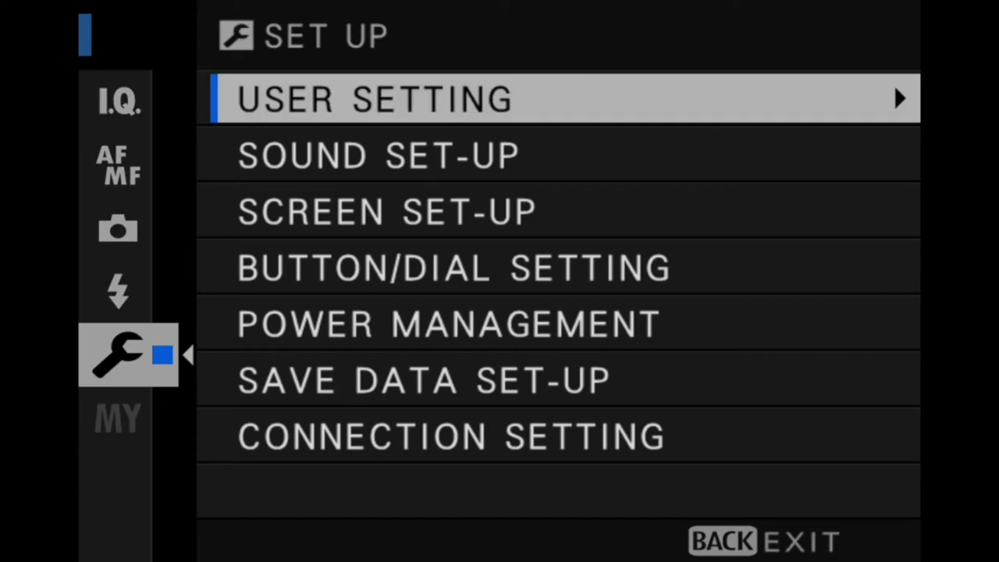
In User Setting, choose the camera-icon My Menu Setting rather than the movie one.
key("Right")
key("Down")
key("Down")
key("Down")
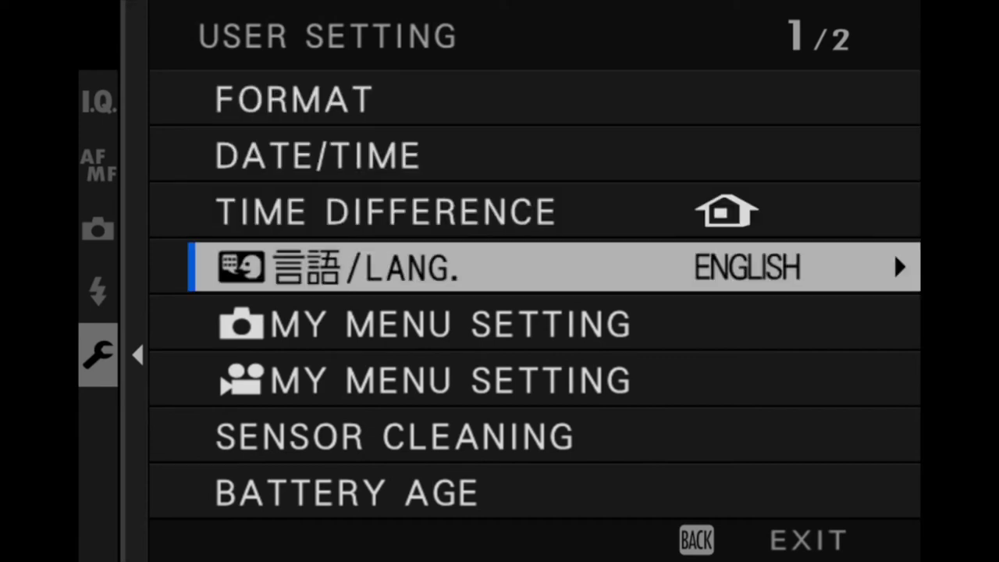
key("Down")
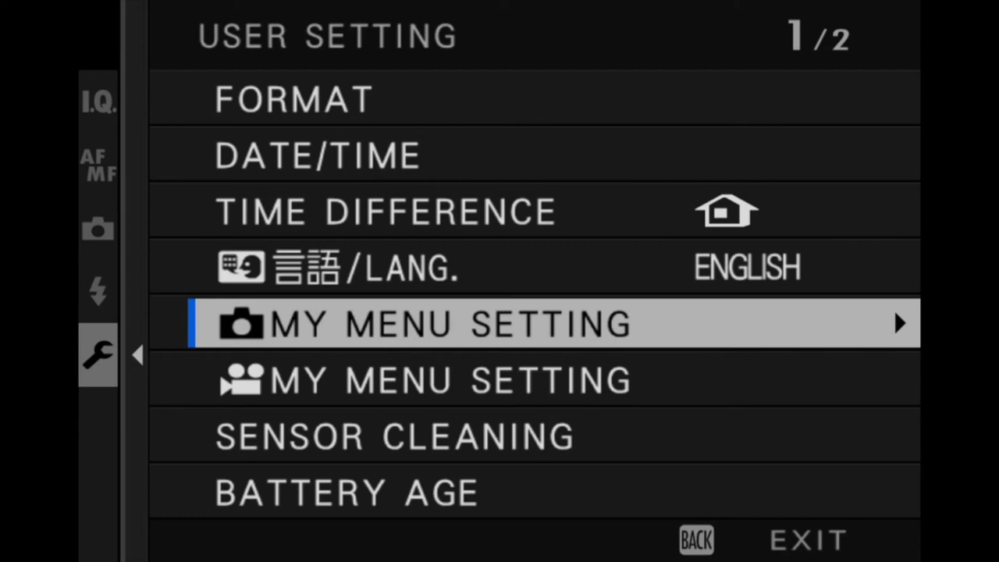
left_click(451, 379)
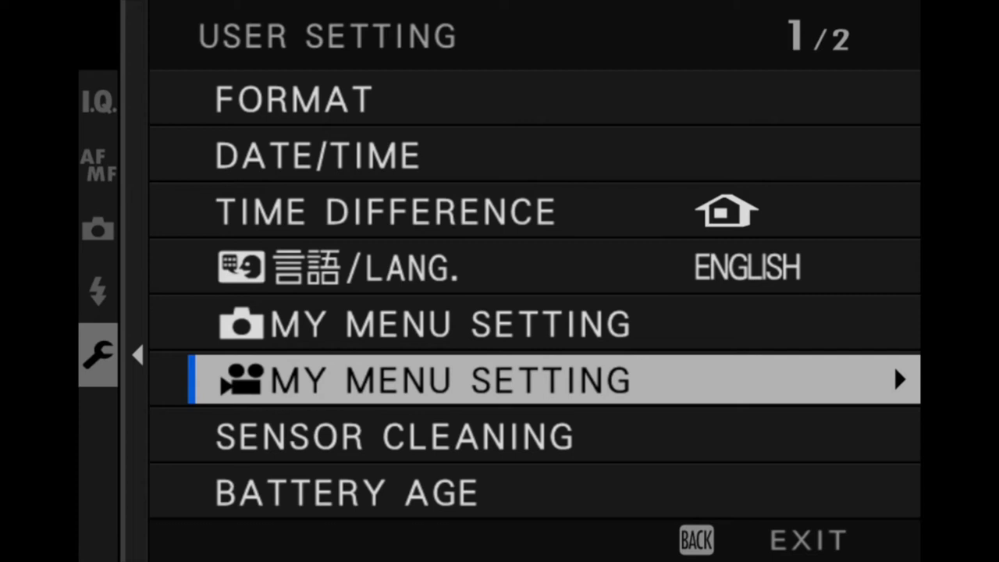
left_click(451, 323)
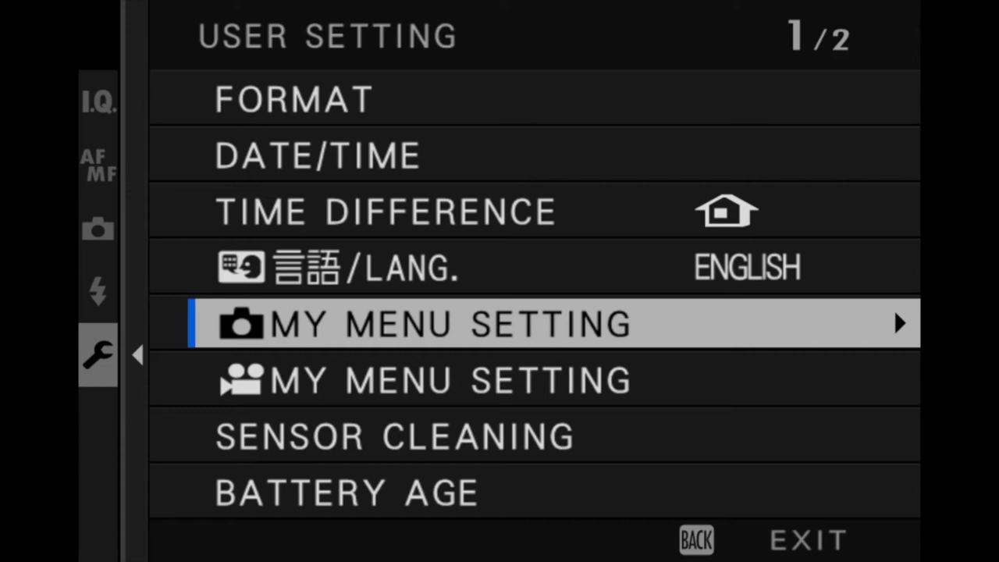
key("Right")
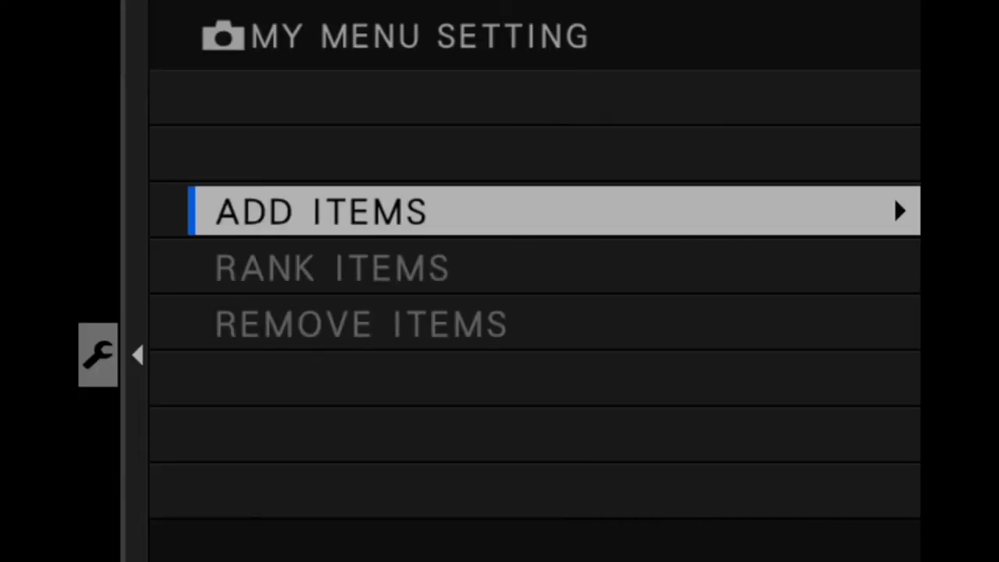
Browse the three pages of Add Items, then add Film Simulation and save it at position 1.
key("Right")
key("Down")
key("Down")
key("Down")
key("Down")
key("Down")
key("Down")
key("Down")
key("Down")
key("Down")
key("Down")
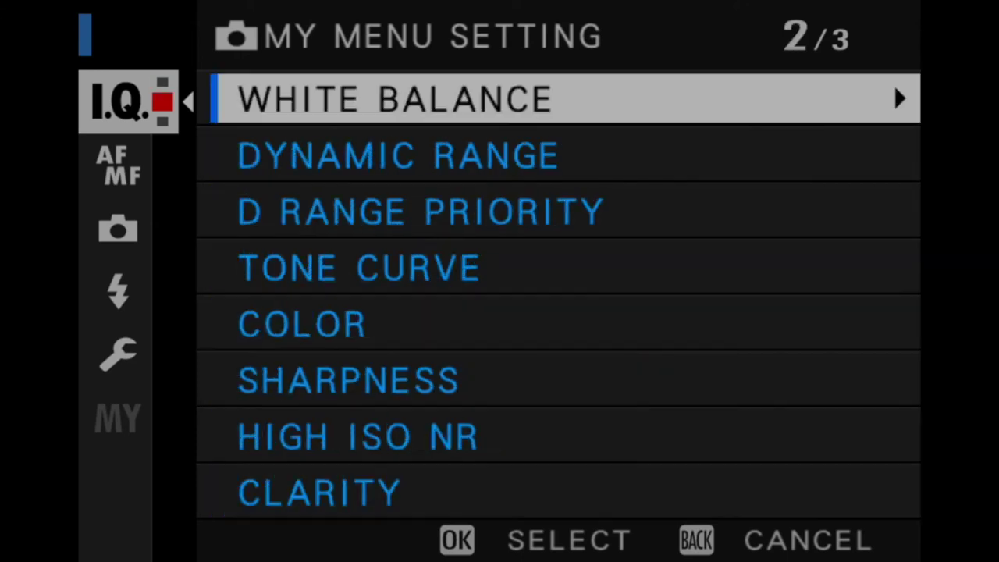
key("Down")
key("Down")
key("Down")
key("Down")
key("Down")
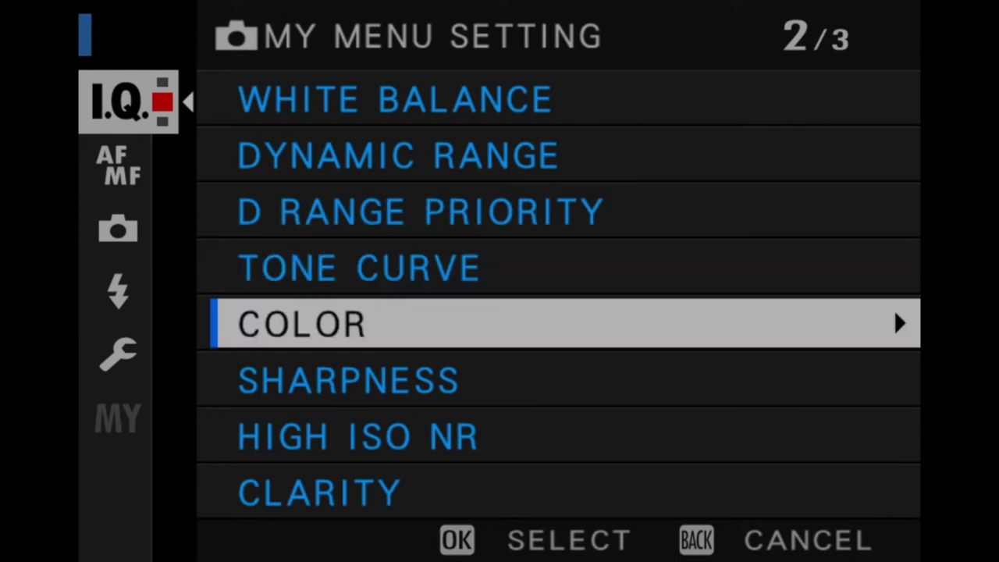
key("Down")
key("Down")
key("Down")
key("Down")
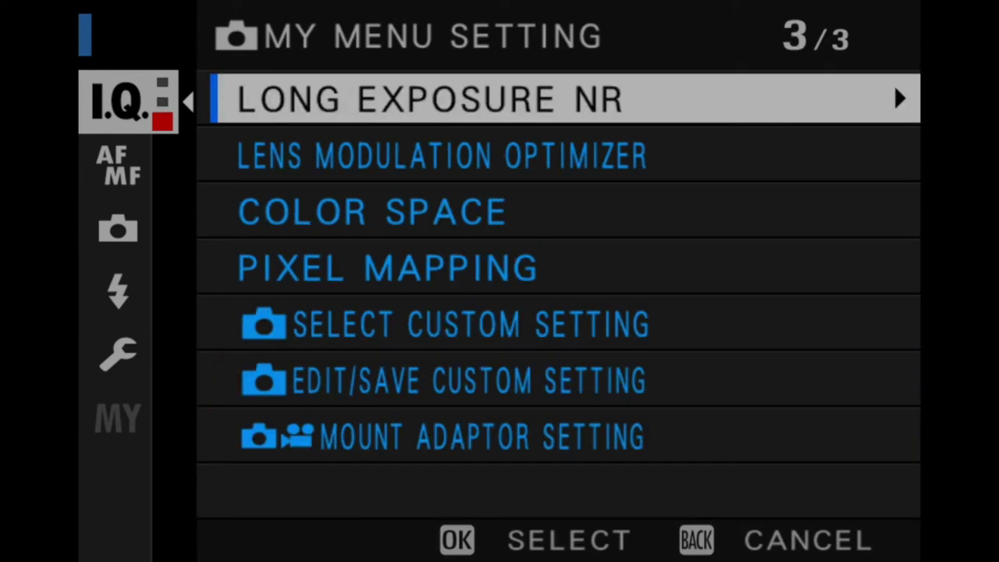
key("Down")
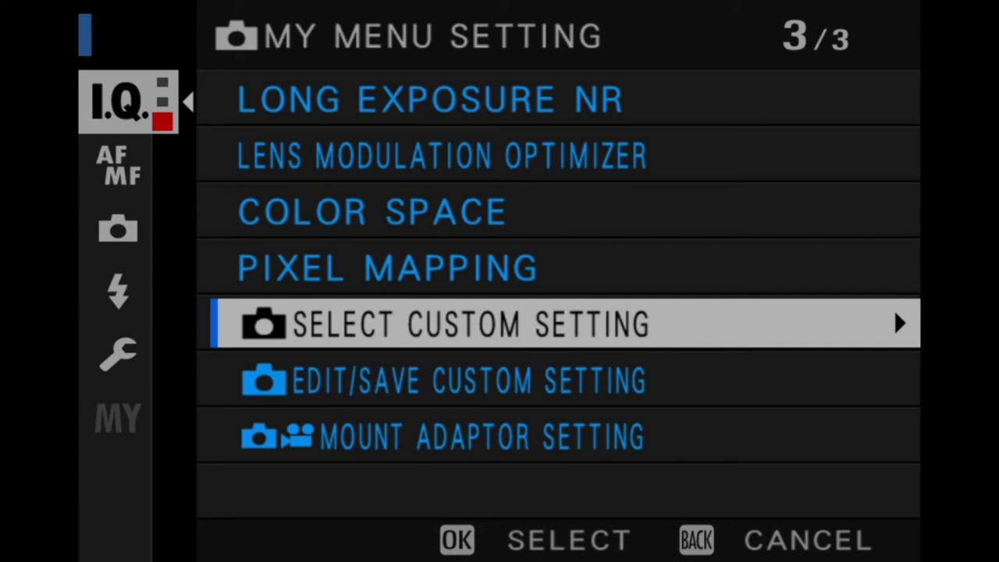
key("Up")
key("Up")
key("Up")
key("Up")
key("Up")
key("Up")
key("Up")
key("Up")
key("Up")
key("Up")
key("Up")
key("Up")
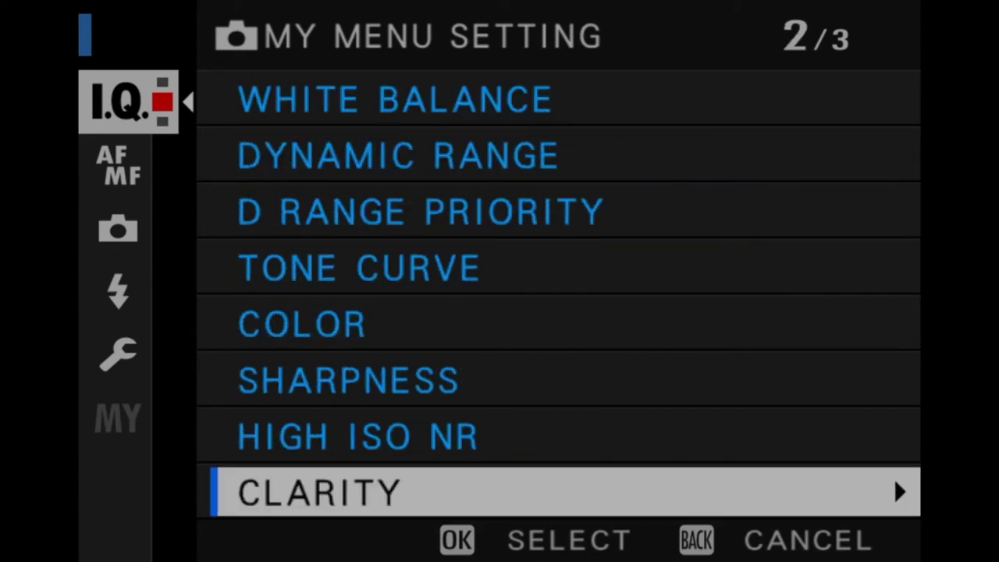
key("Up")
key("Up")
key("Up")
key("Up")
key("Up")
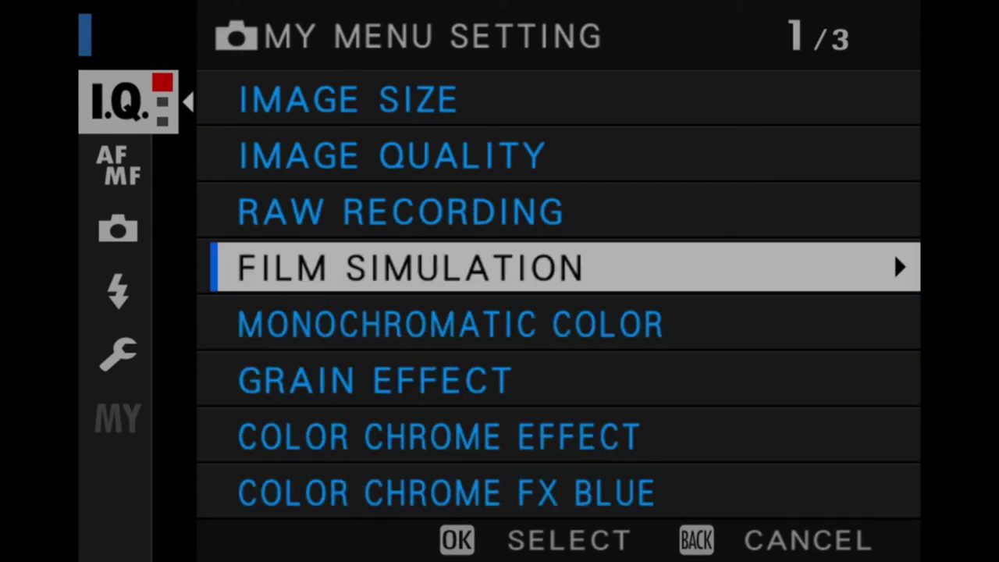
key("Return")
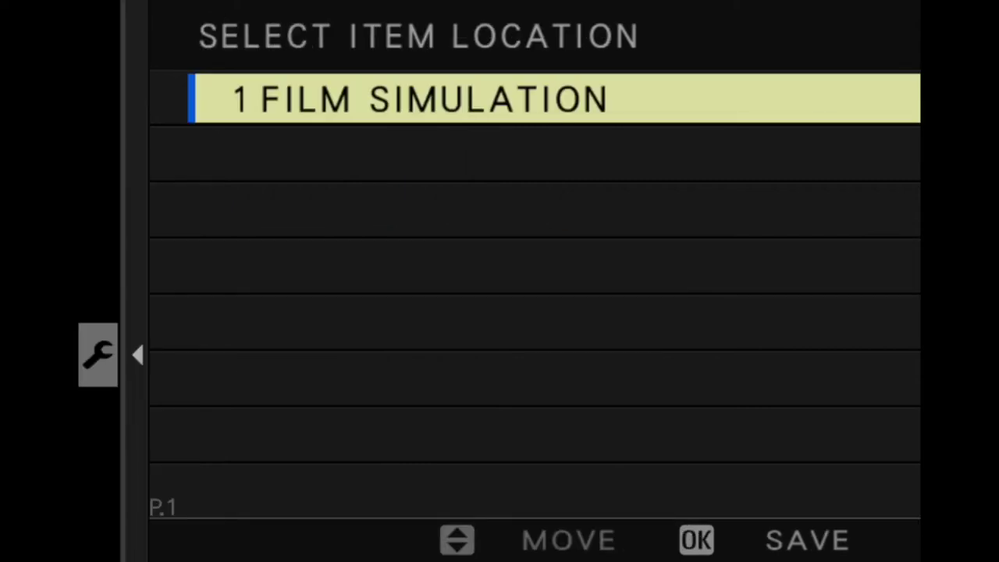
key("Return")
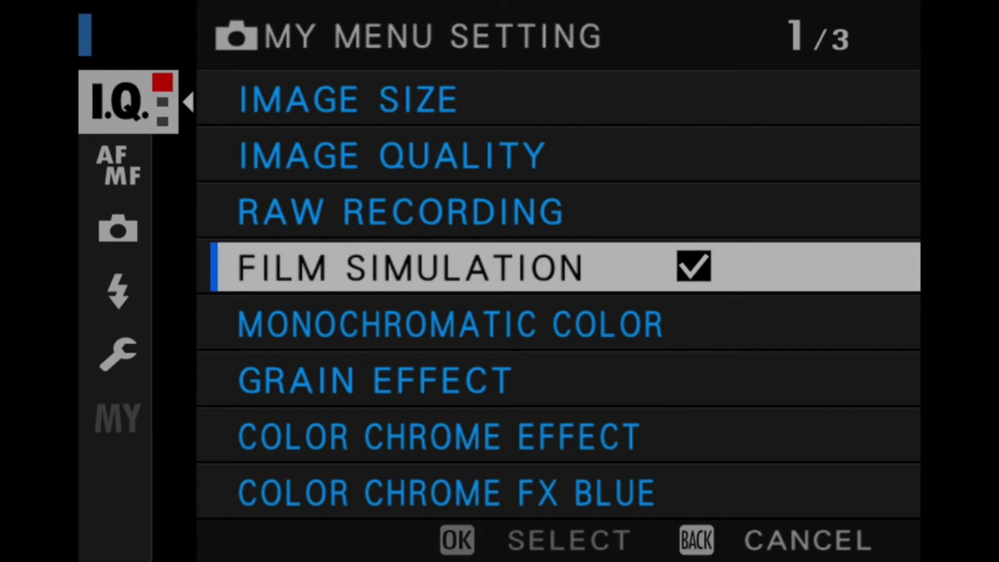
Back out of Add Items and open the My Menu tab's item list.
key("Escape")
key("Escape")
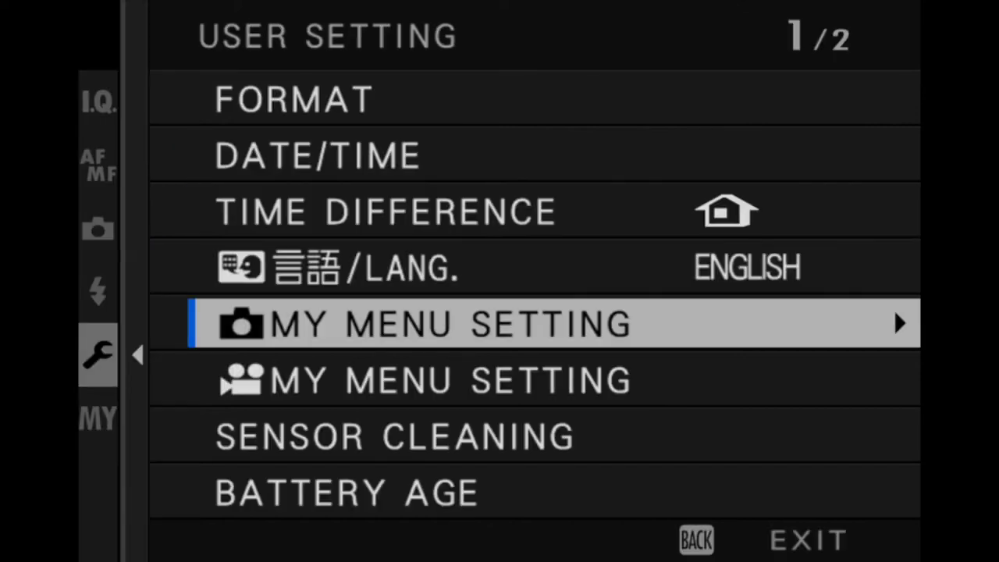
key("Escape")
key("Up")
key("Down")
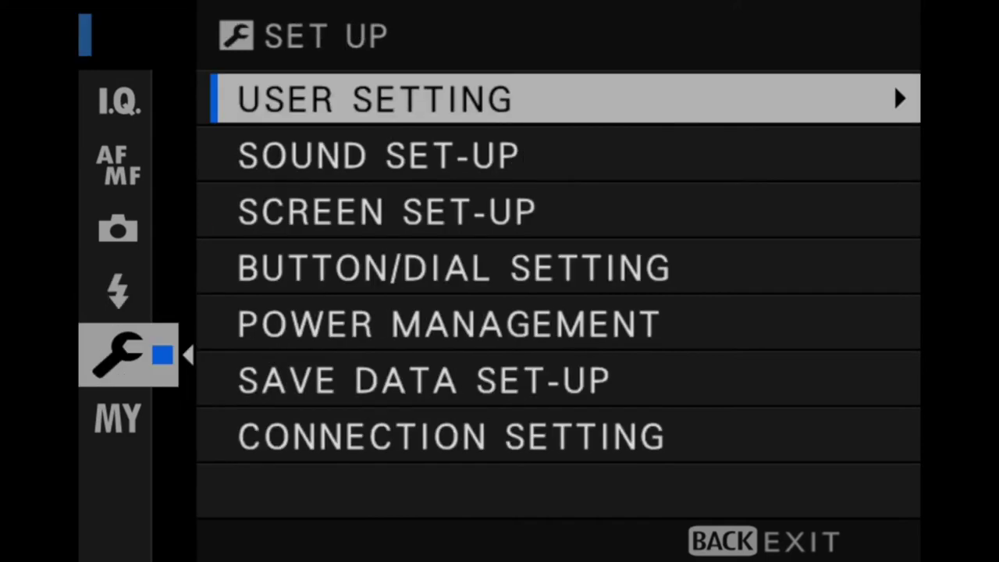
key("Down")
key("Left")
key("Down")
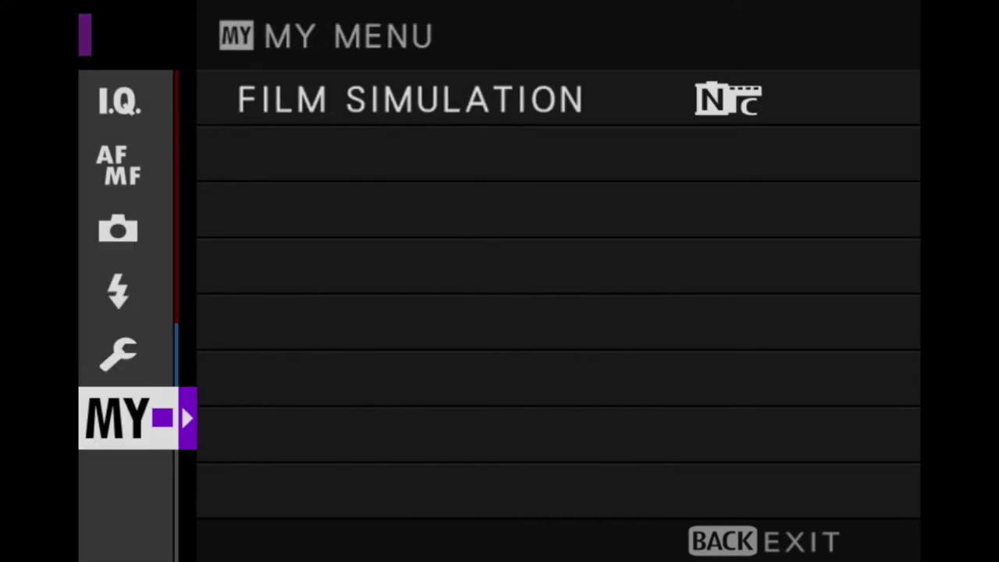
key("Right")
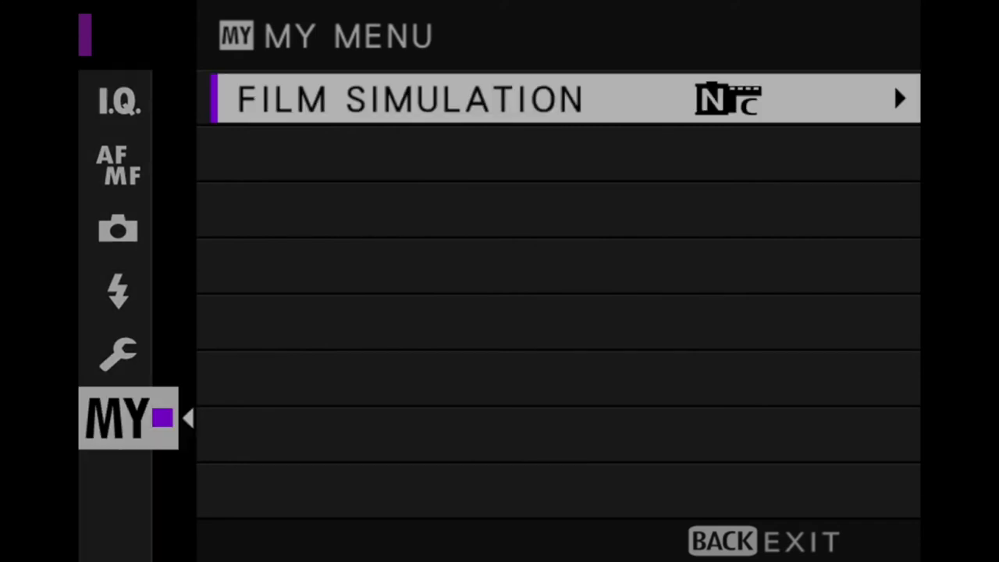
Exit to live view, reopen the menu and return to the My Menu tab.
key("Escape")
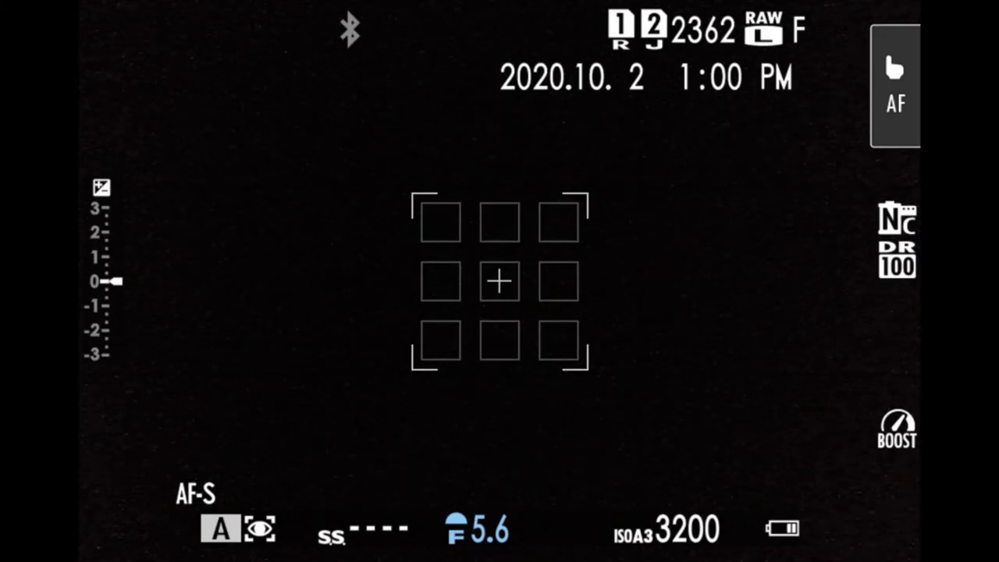
key("Return")
key("Up")
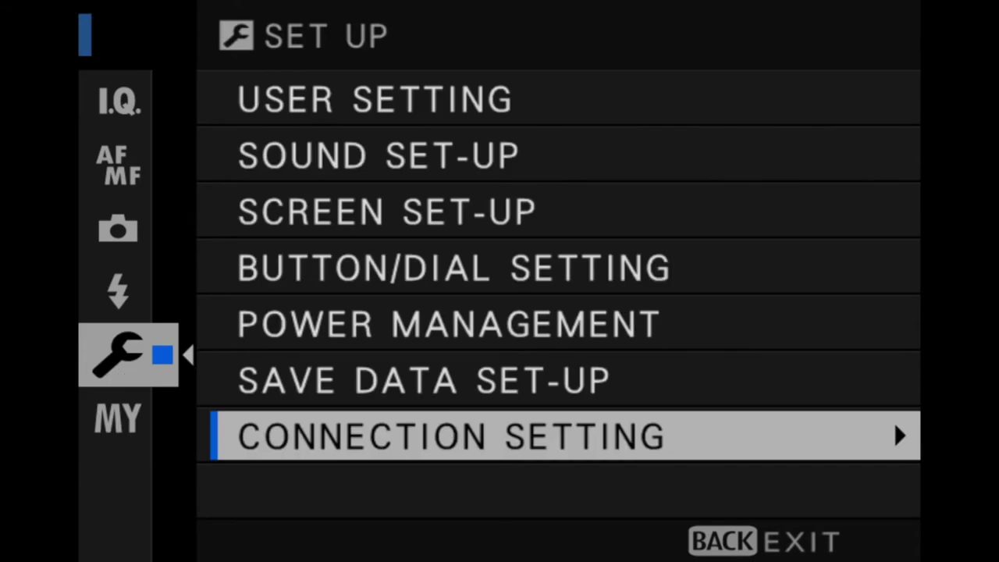
key("Up")
key("Up")
key("Left")
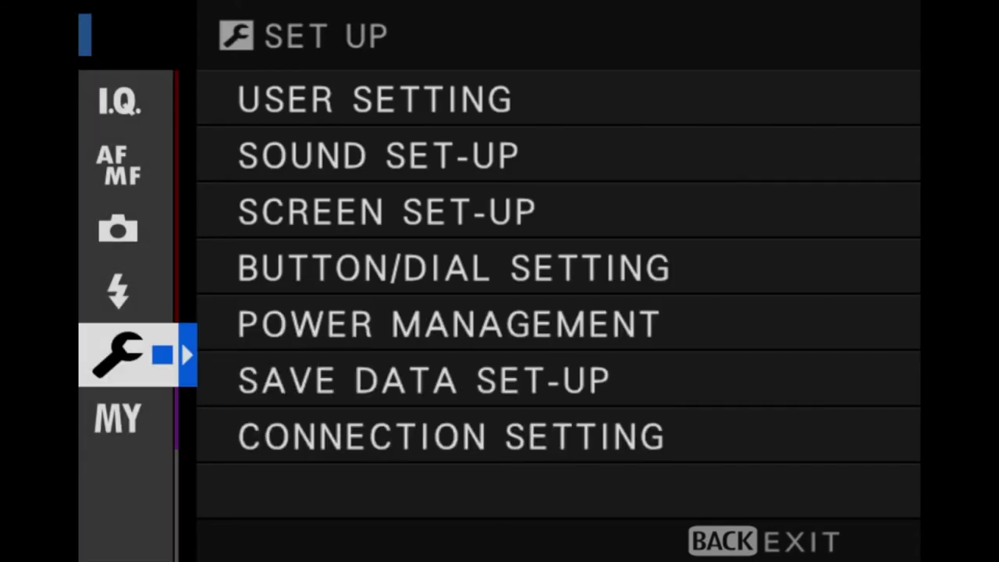
key("Down")
key("Up")
key("Down")
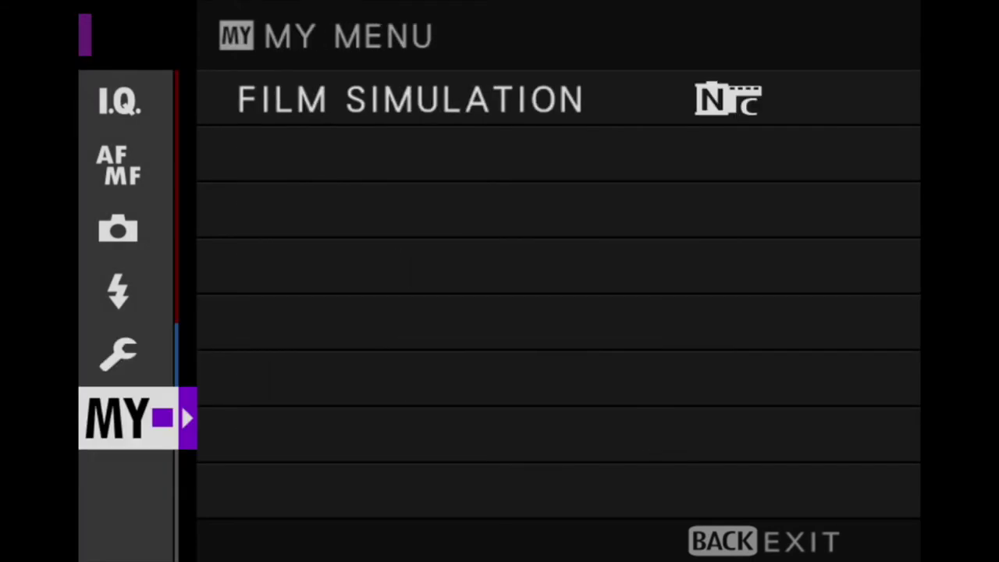
Open Film Simulation from My Menu, preview ETERNA, and keep CLASSIC Neg.
key("Right")
key("Return")
key("Down")
key("Down")
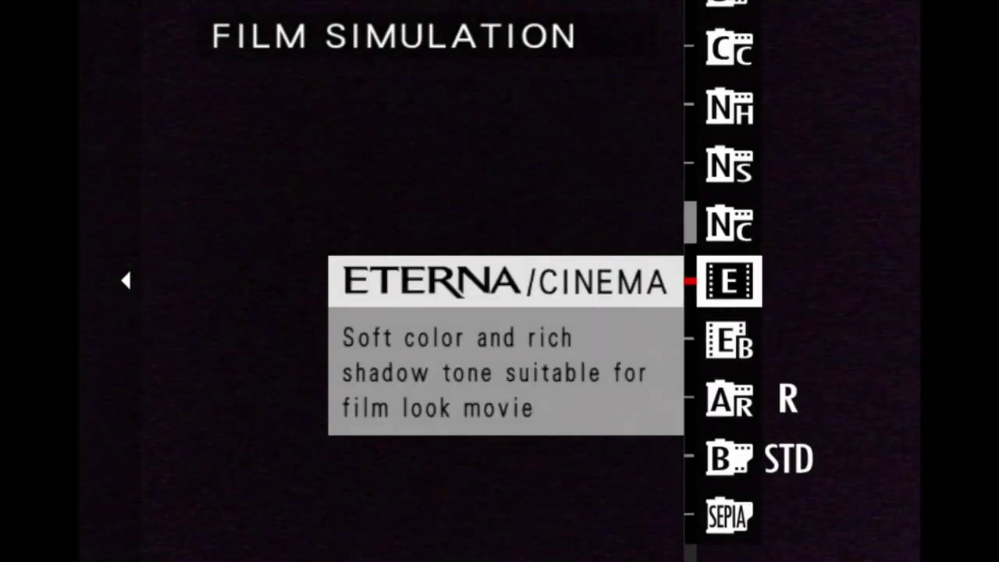
key("Up")
key("Up")
key("Return")
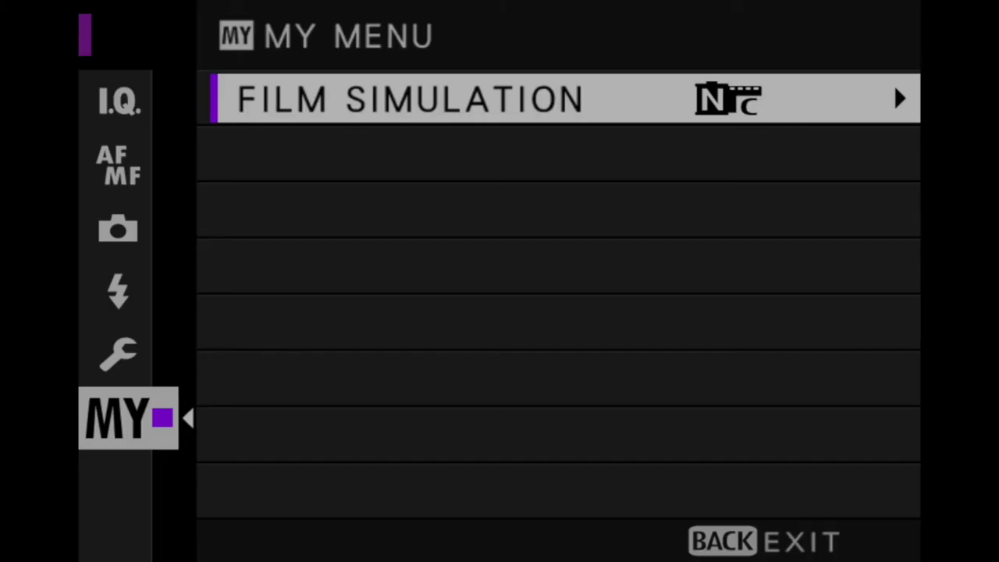
Exit and reopen the menu, heading to the Set Up tab.
key("Escape")
key("Return")
key("Left")
key("Up")
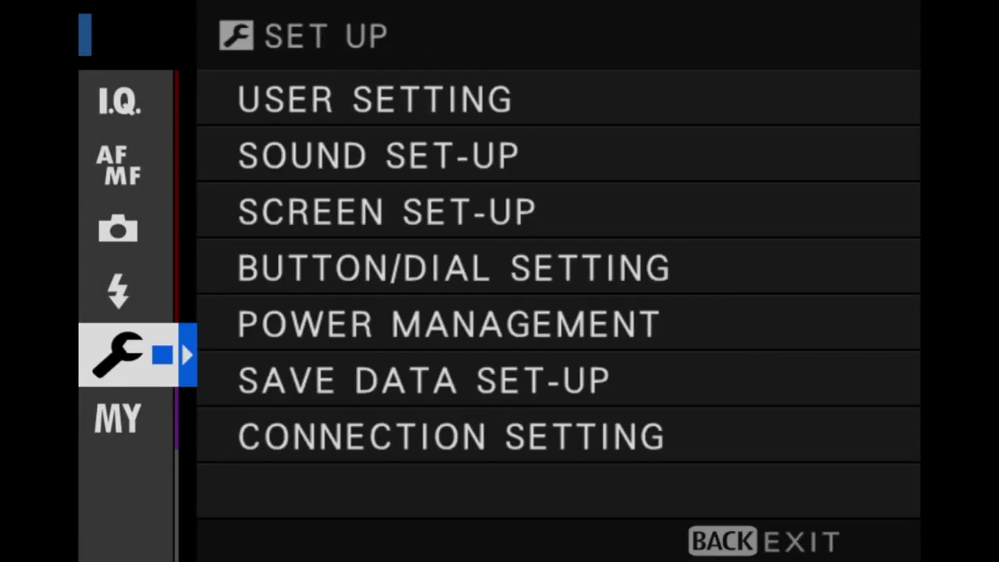
Go through Set Up > User Setting to the stills My Menu Add Items list.
key("Right")
key("Up")
key("Up")
key("Up")
key("Up")
key("Right")
key("Down")
key("Down")
key("Down")
key("Down")
key("Right")
key("Right")
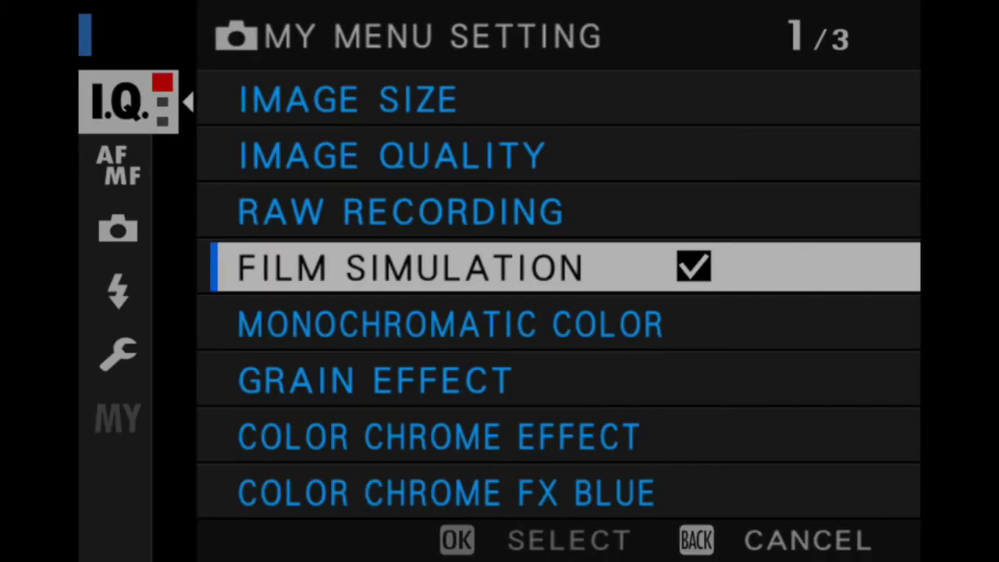
Browse all three pages of image-quality items available to add.
key("Up")
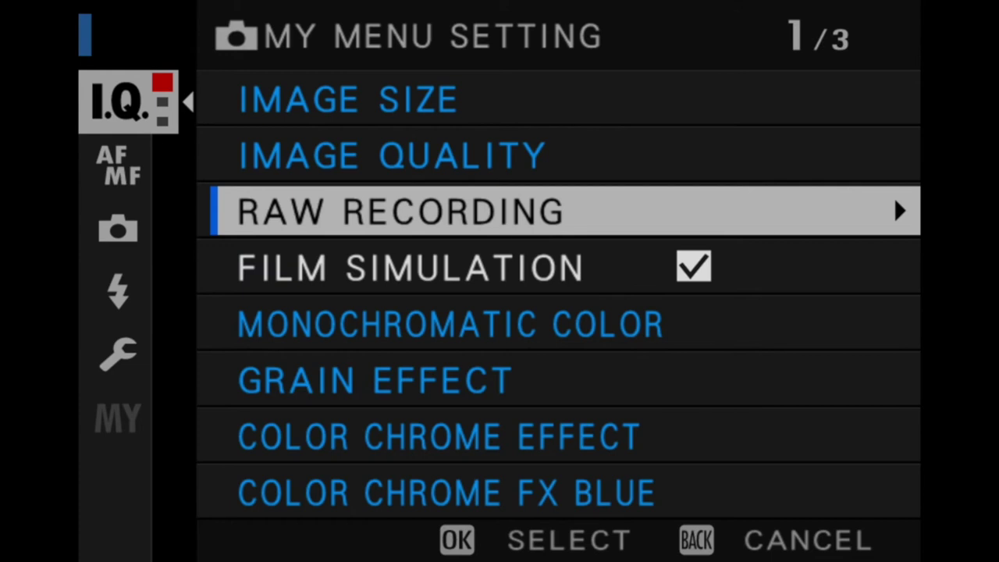
key("Down")
key("Down")
key("Down")
key("Down")
key("Down")
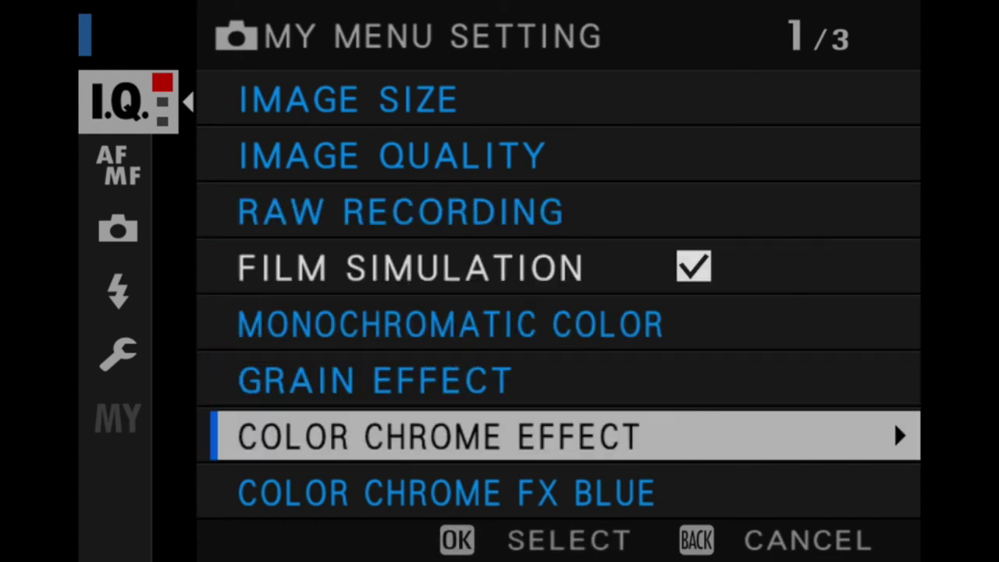
key("Down")
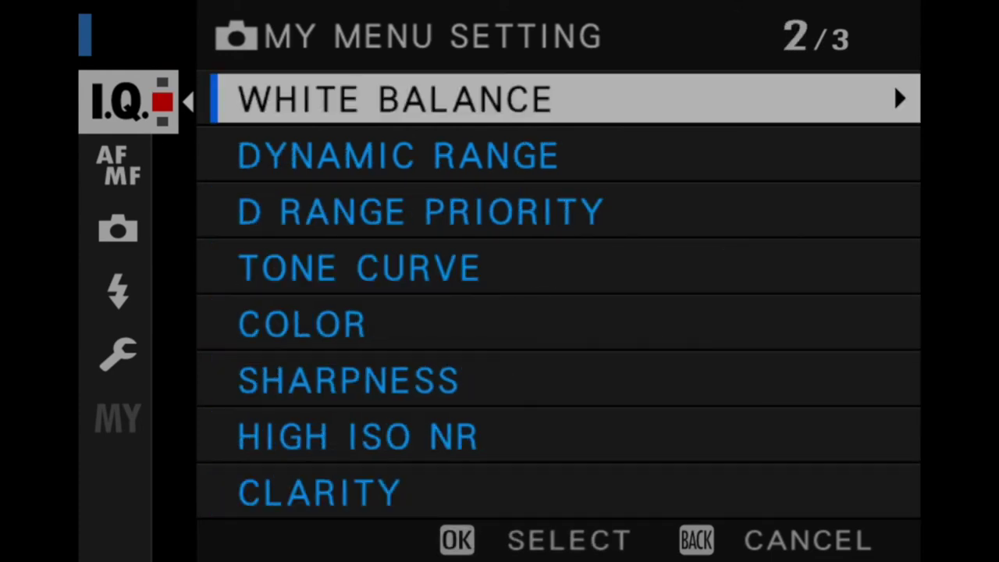
key("Down")
key("Down")
key("Down")
key("Down")
key("Down")
key("Down")
key("Down")
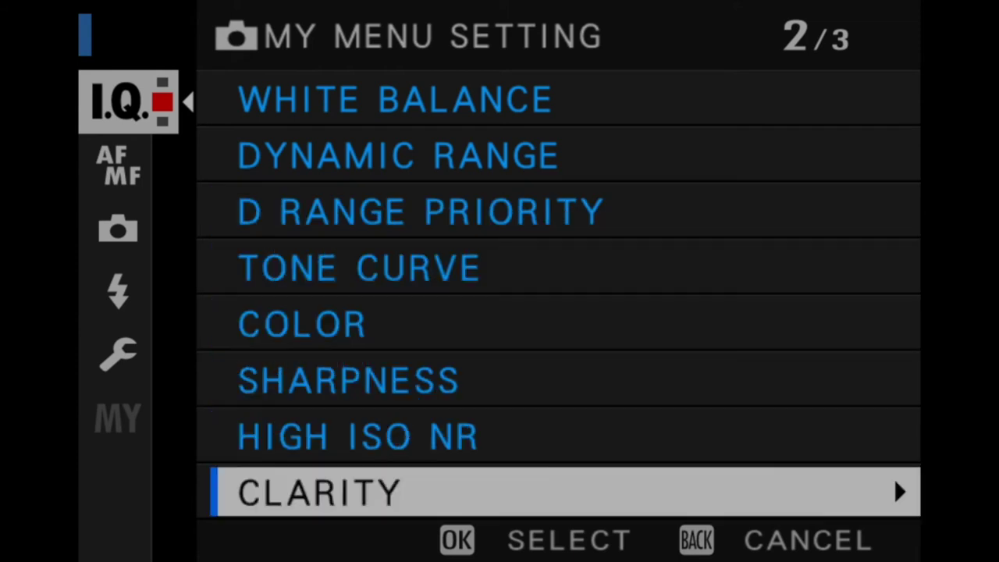
key("Down")
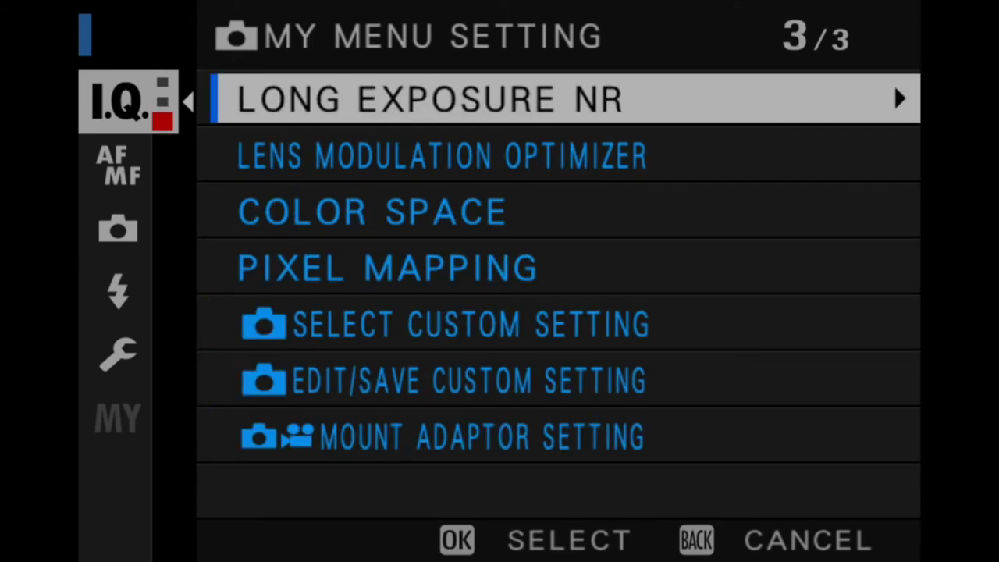
key("Down")
key("Down")
key("Down")
key("Down")
key("Down")
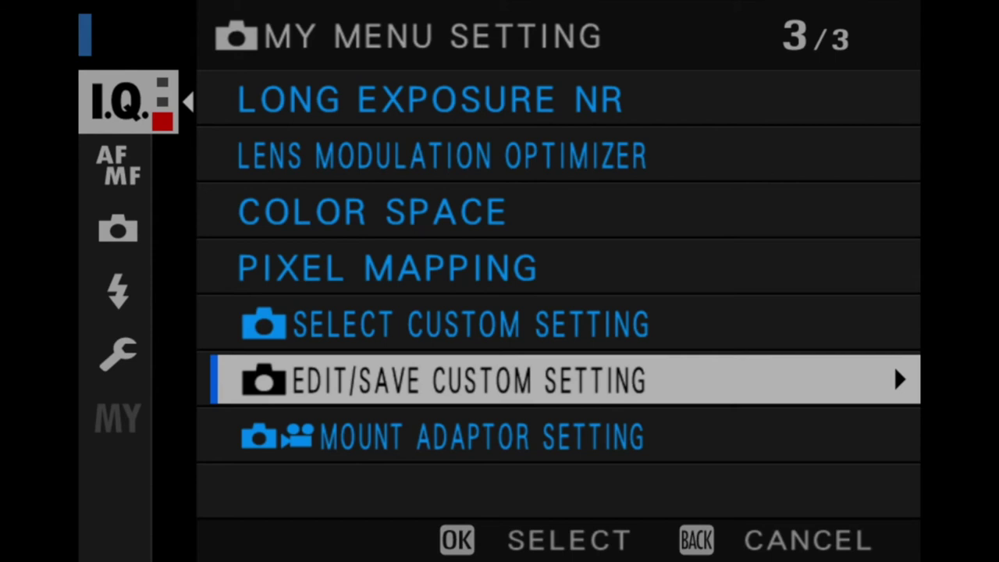
key("Down")
key("Down")
key("Down")
key("Down")
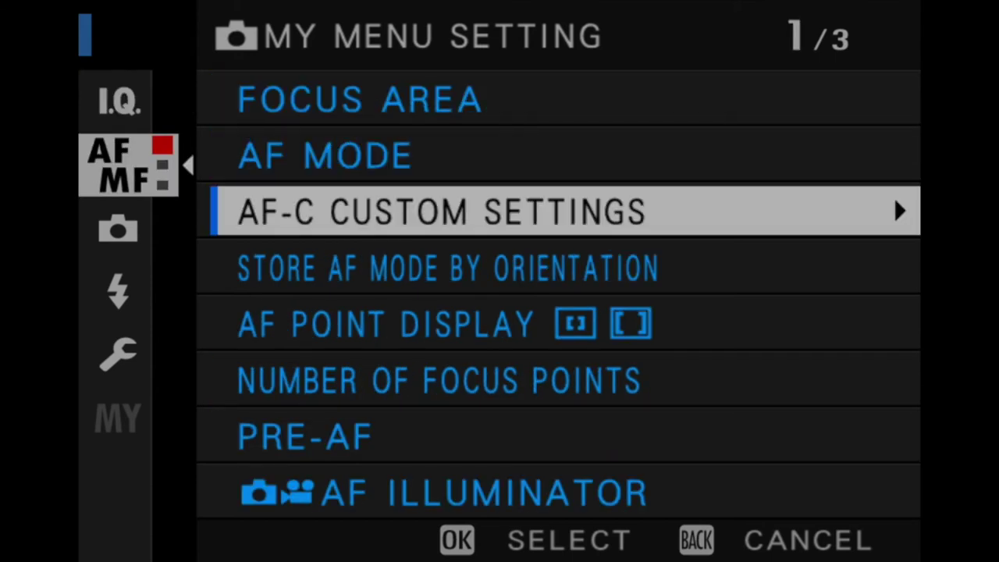
Look through the Set Up and focus-settings categories, including Focus Area and AF Mode.
key("Left")
key("Up")
key("Up")
key("Up")
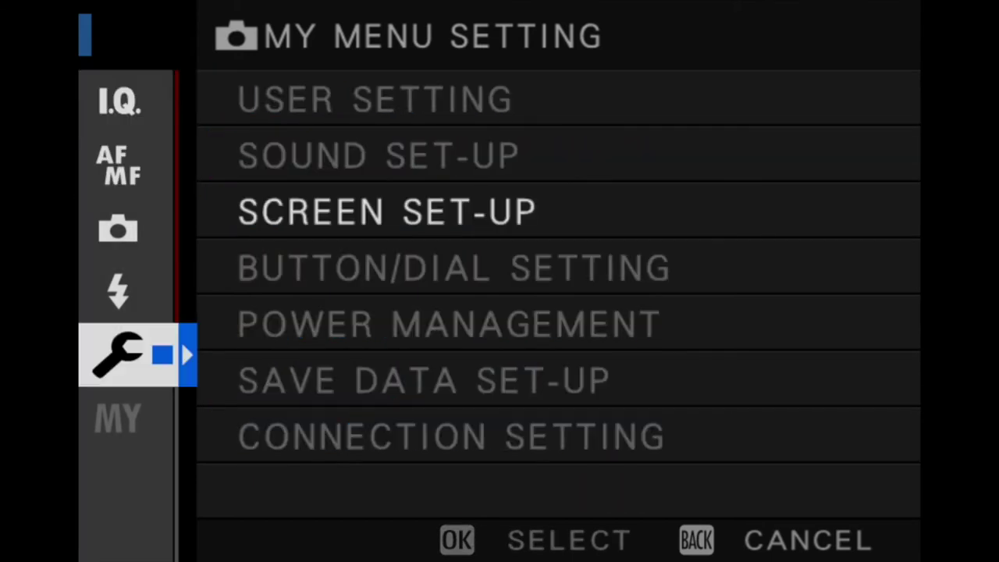
key("Right")
key("Left")
key("Down")
key("Down")
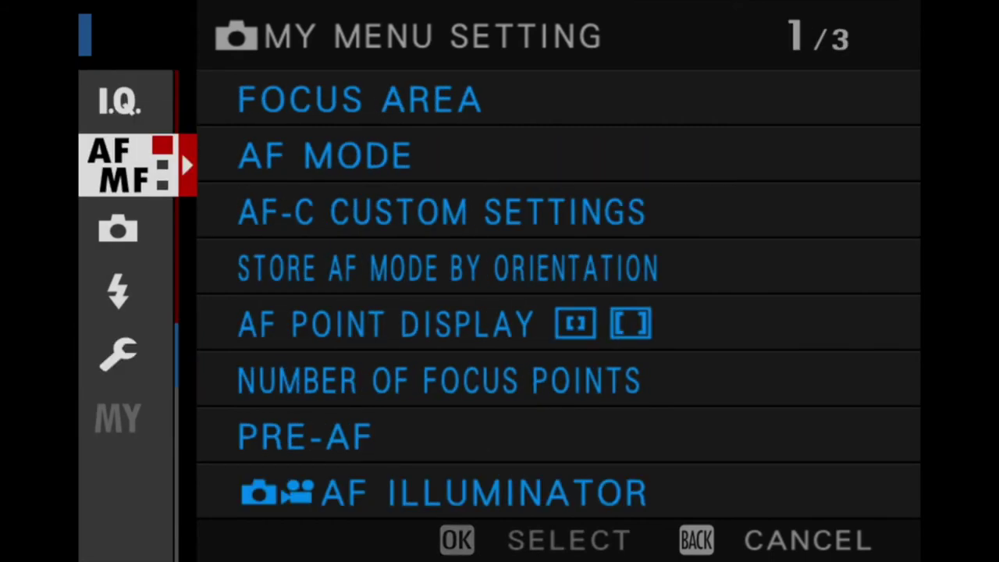
key("Right")
key("Up")
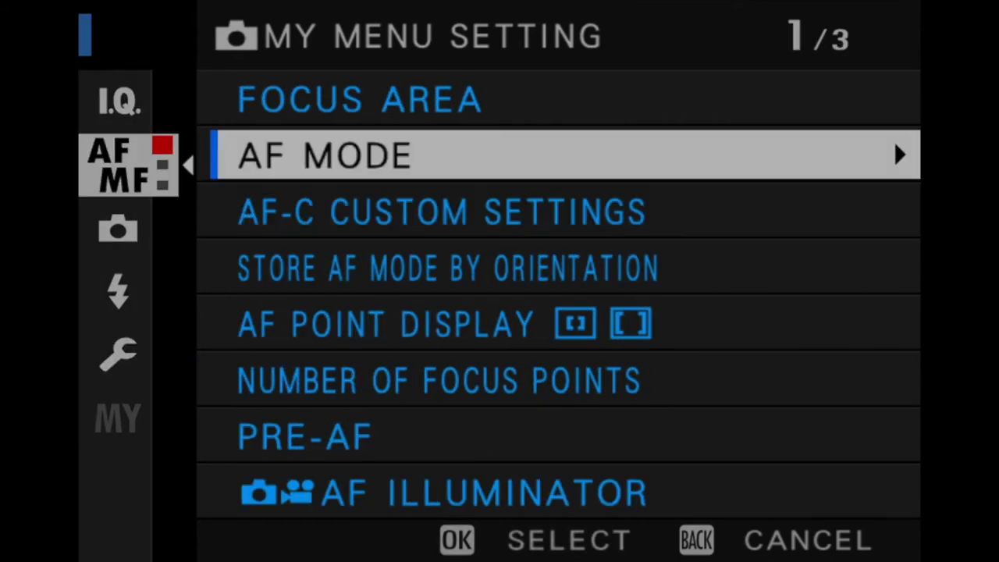
key("Up")
key("Left")
key("Right")
key("Down")
key("Down")
key("Down")
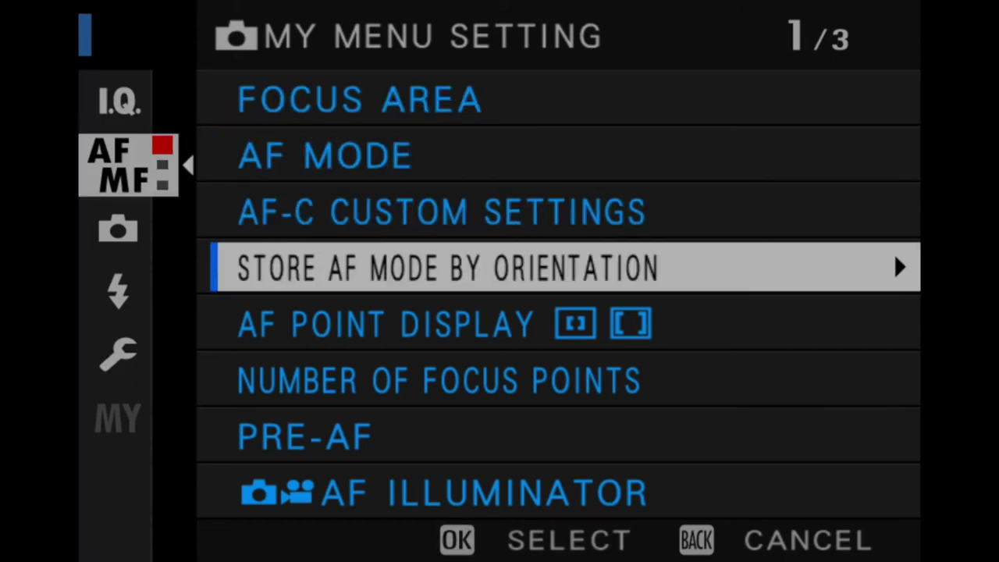
key("Up")
Switch to the shooting settings category and select Drive Setting to add.
key("Left")
key("Up")
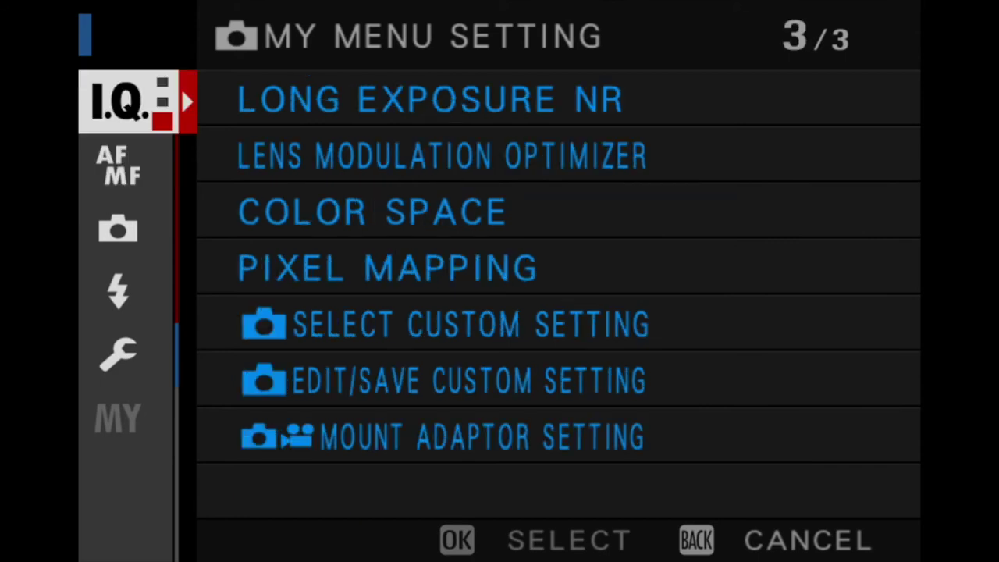
key("Right")
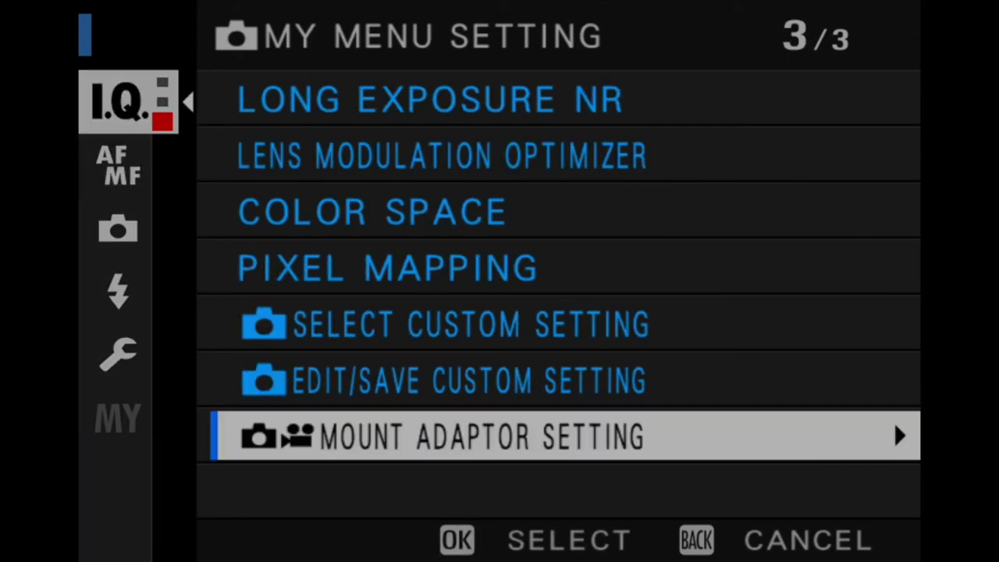
key("Up")
key("Up")
key("Up")
key("Up")
key("Up")
key("Up")
key("Left")
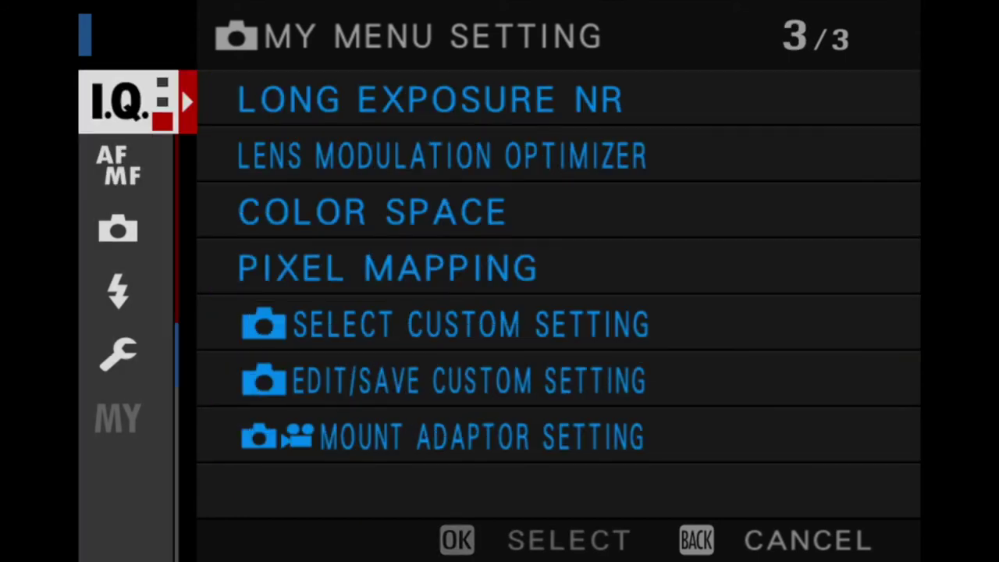
key("Down")
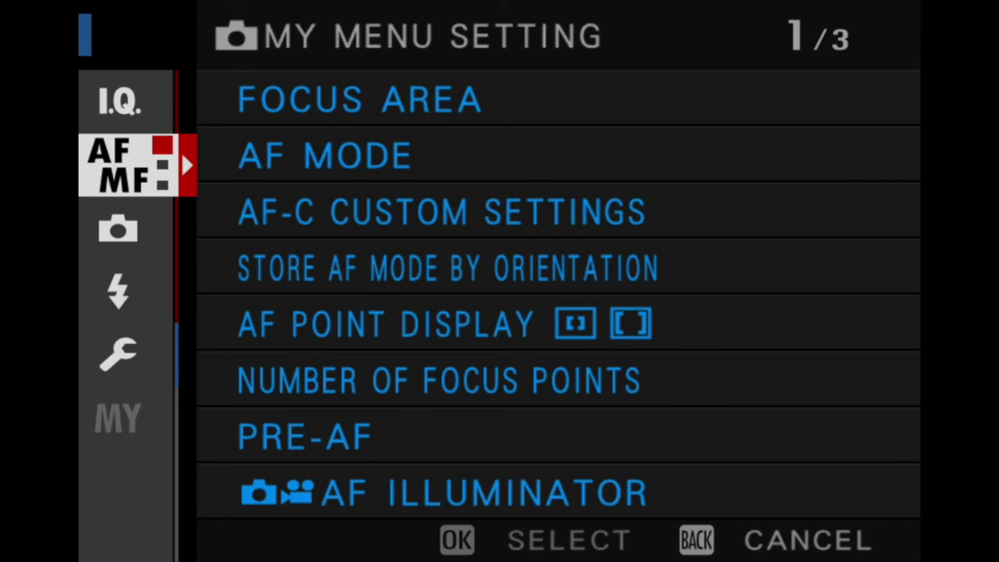
key("Down")
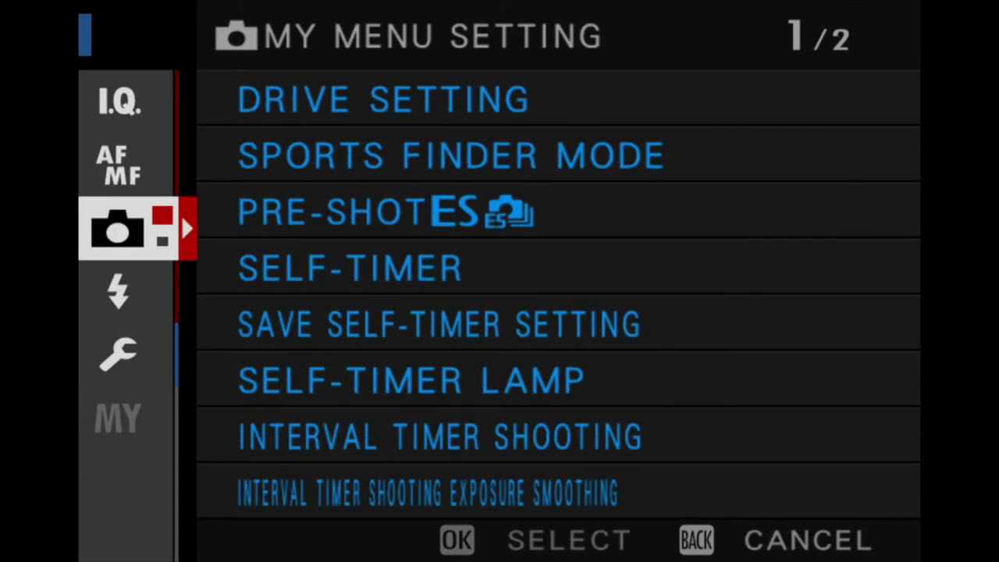
key("Right")
key("Return")
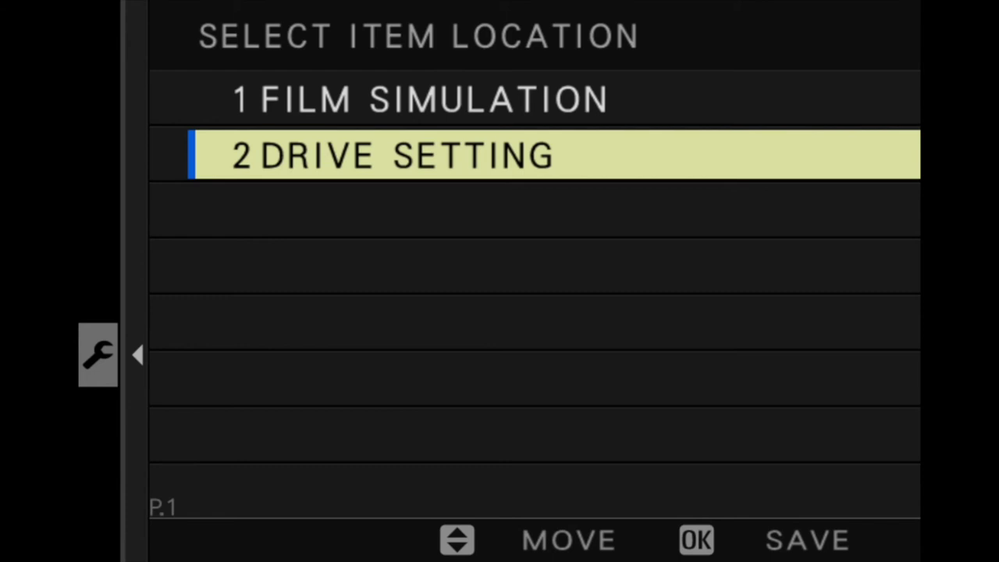
Save Drive Setting as item 2, below Film Simulation.
key("Return")
key("Left")
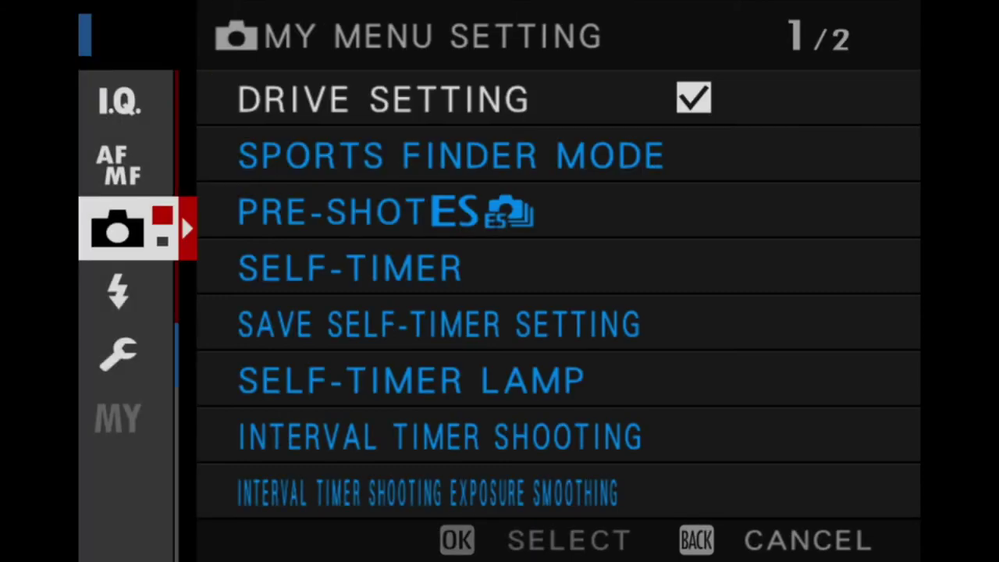
key("Down")
key("Down")
key("Down")
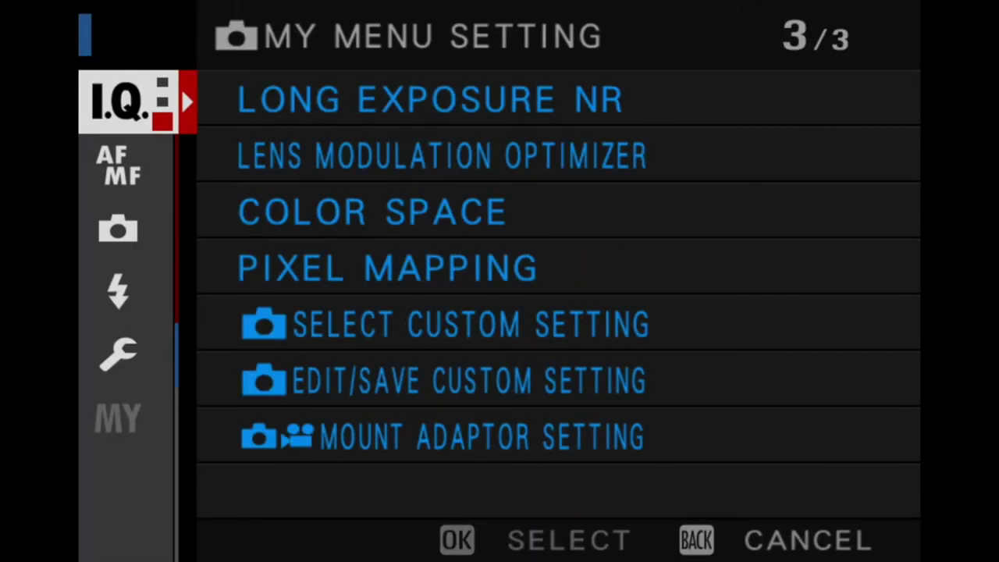
Back out to the My Menu tab and step through Film Simulation and Drive Setting.
key("Escape")
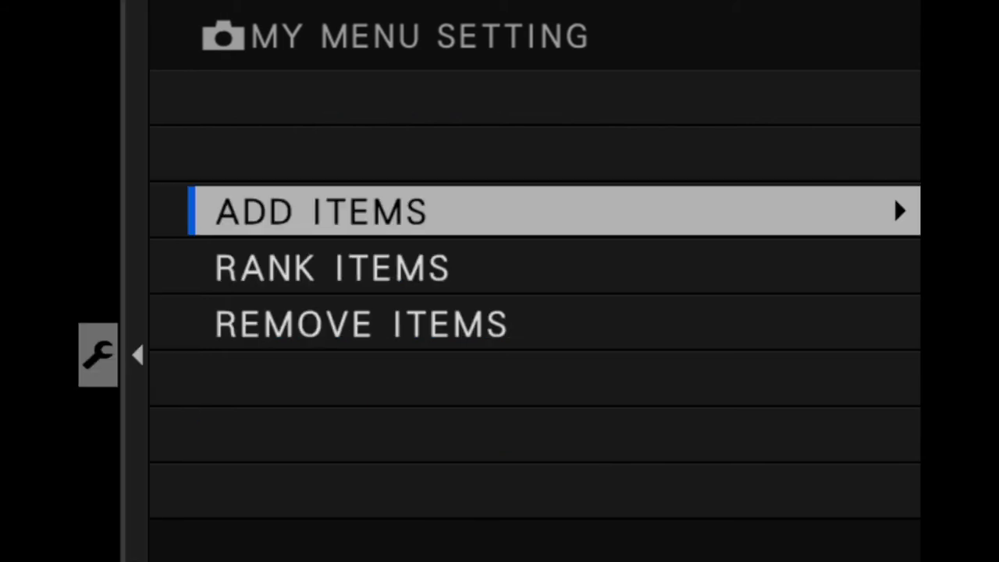
key("Escape")
key("Escape")
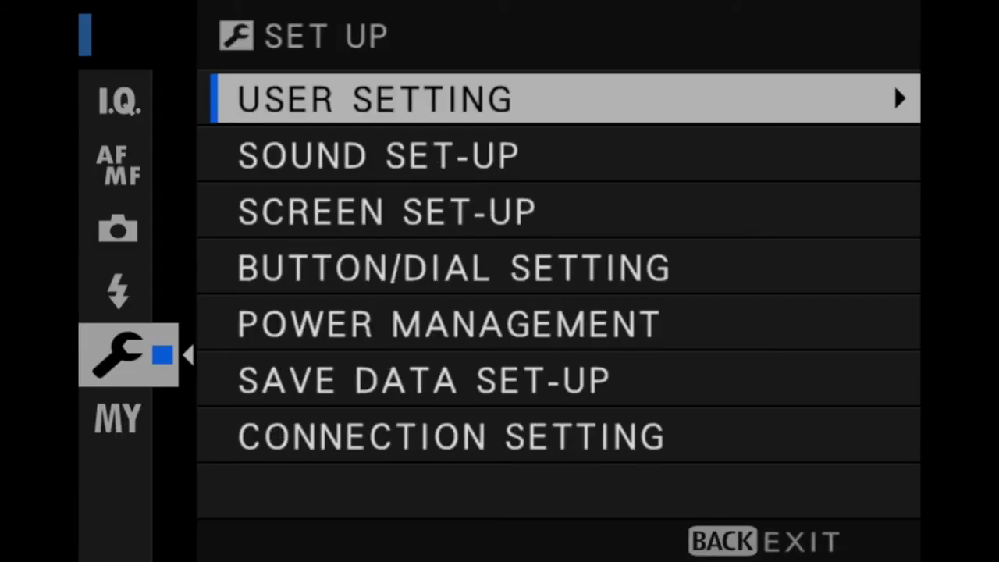
key("Down")
key("Left")
key("Down")
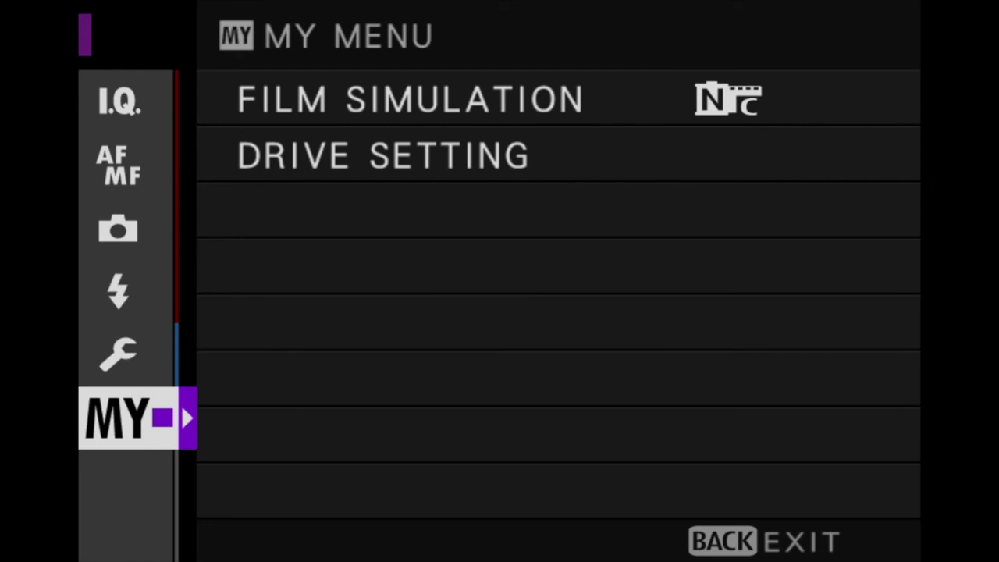
key("Right")
key("Down")
key("Up")
key("Down")
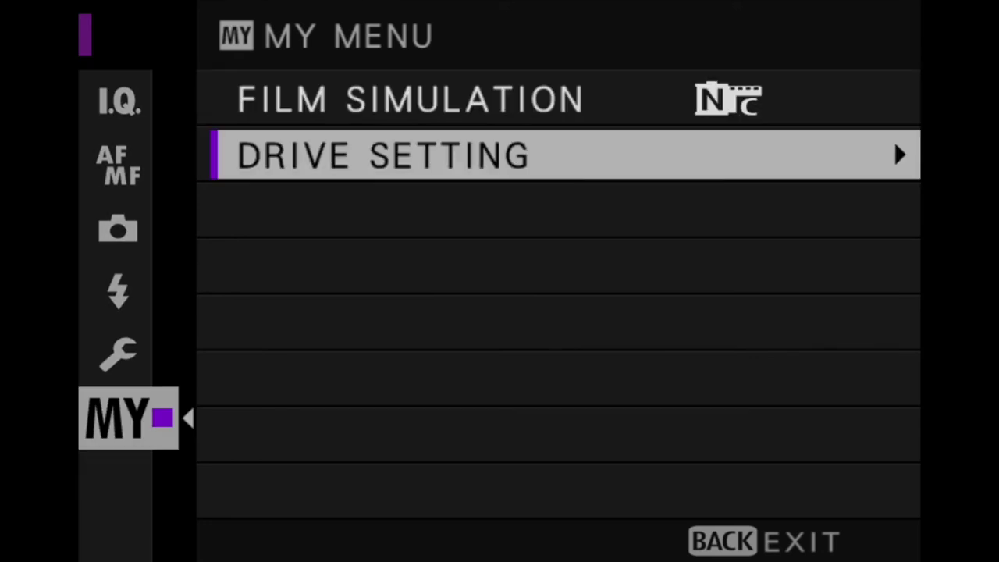
Reopen the menu and go to Set Up > User Setting > My Menu Setting > Rank Items.
key("Escape")
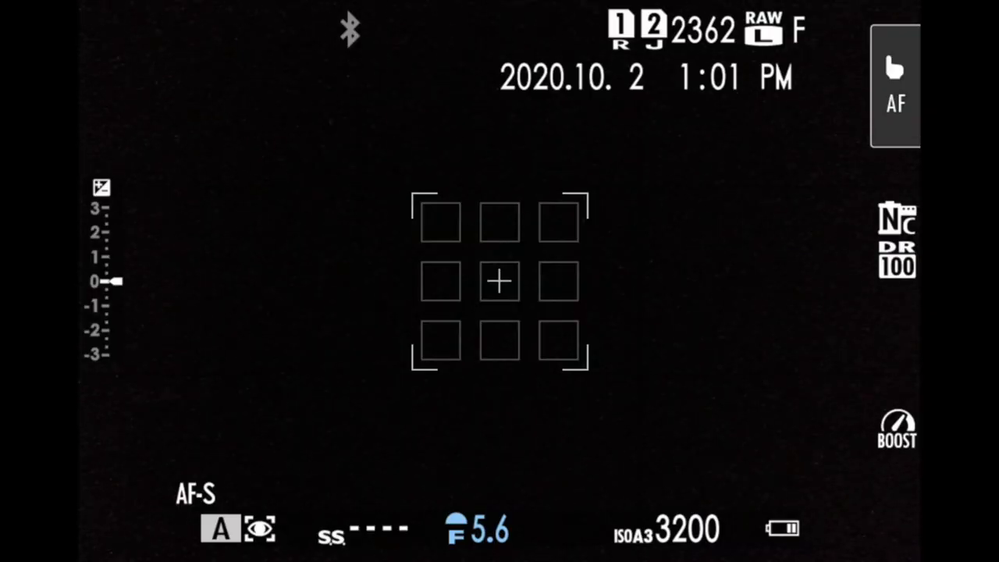
key("Return")
key("Left")
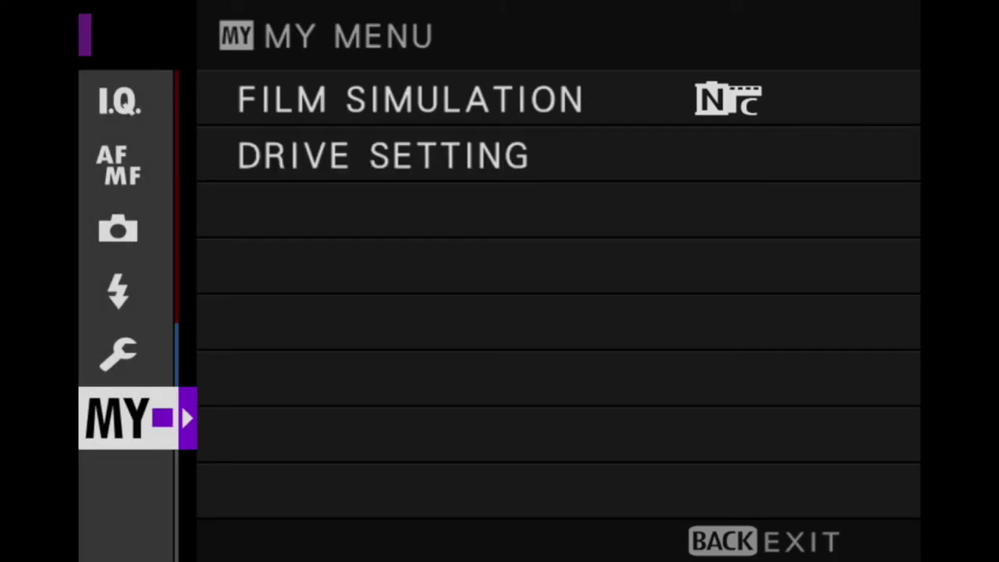
key("Up")
key("Right")
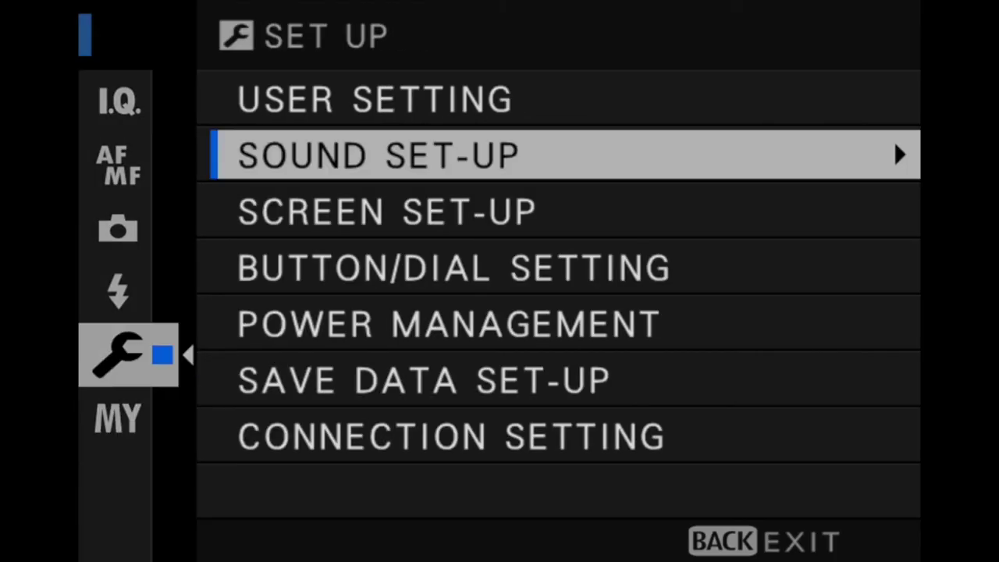
key("Up")
key("Right")
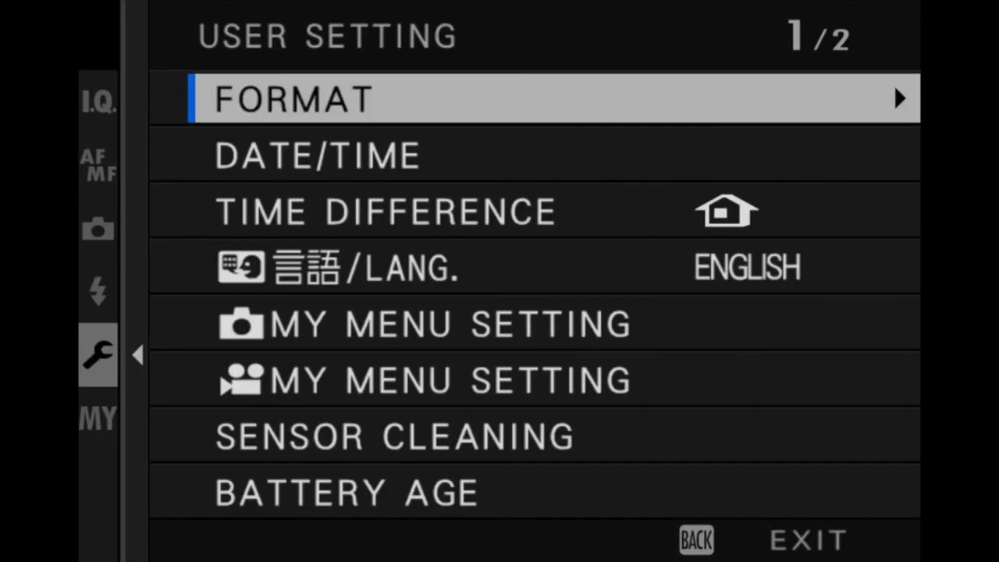
key("Down")
key("Down")
key("Down")
key("Down")
key("Right")
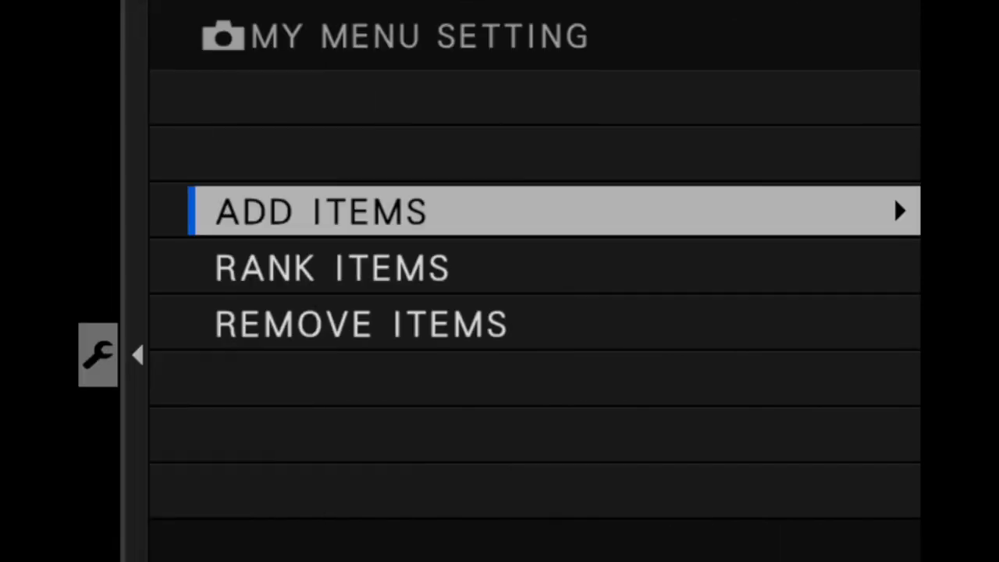
key("Down")
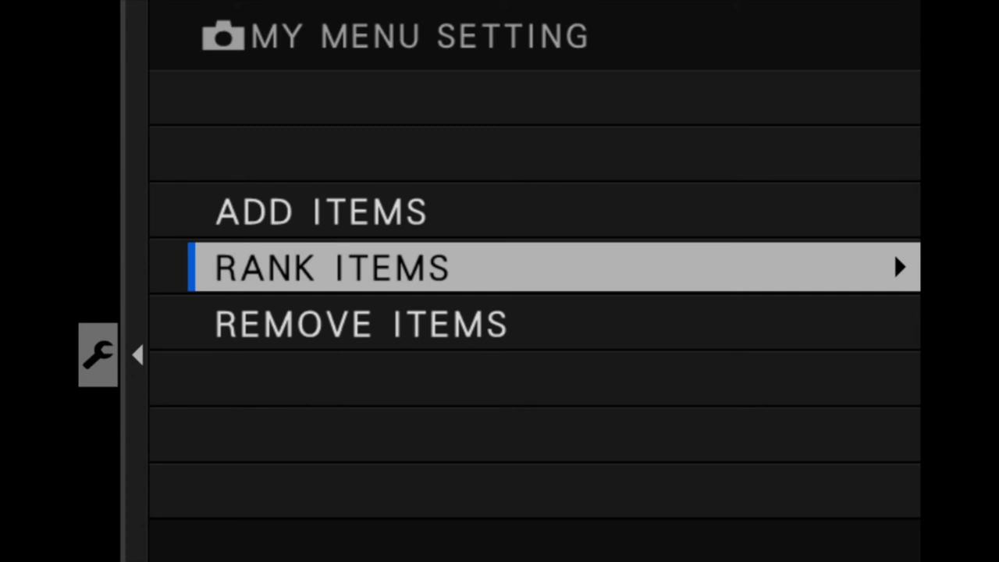
key("Right")
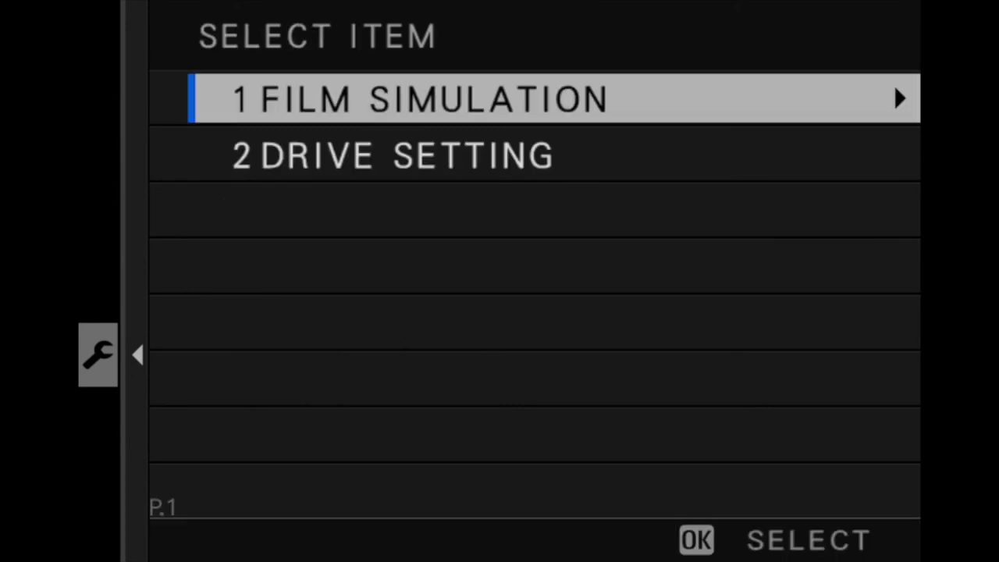
Move Drive Setting up to slot 1 above Film Simulation and save the order.
key("Down")
key("Return")
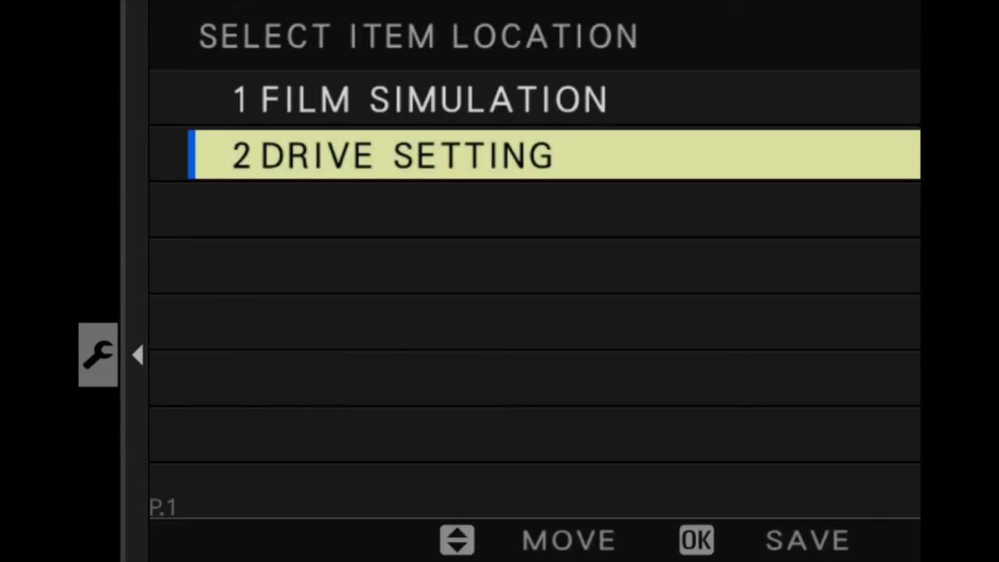
key("Up")
key("Return")
key("Down")
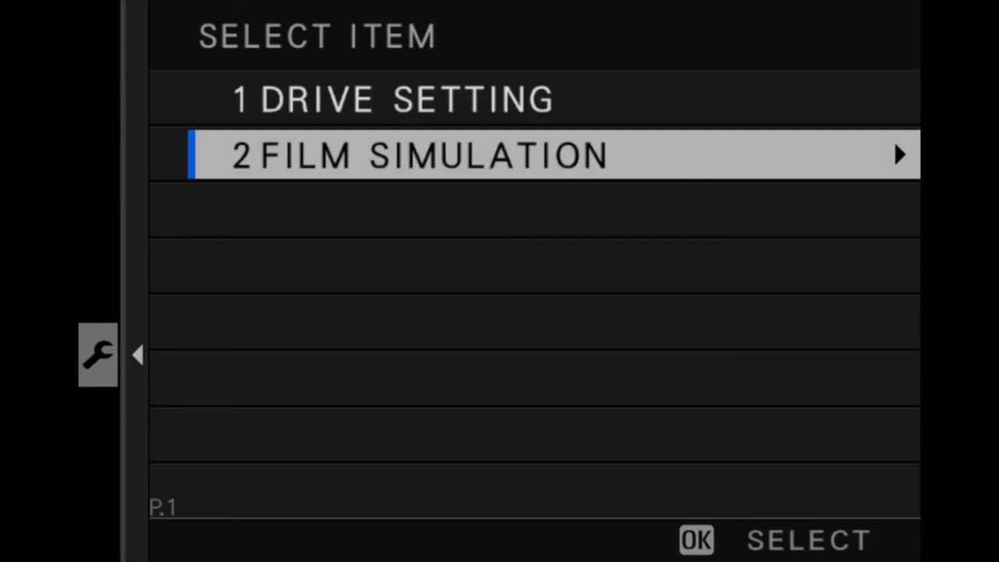
key("Escape")
Under Remove Items, remove Drive Setting from My Menu.
key("Down")
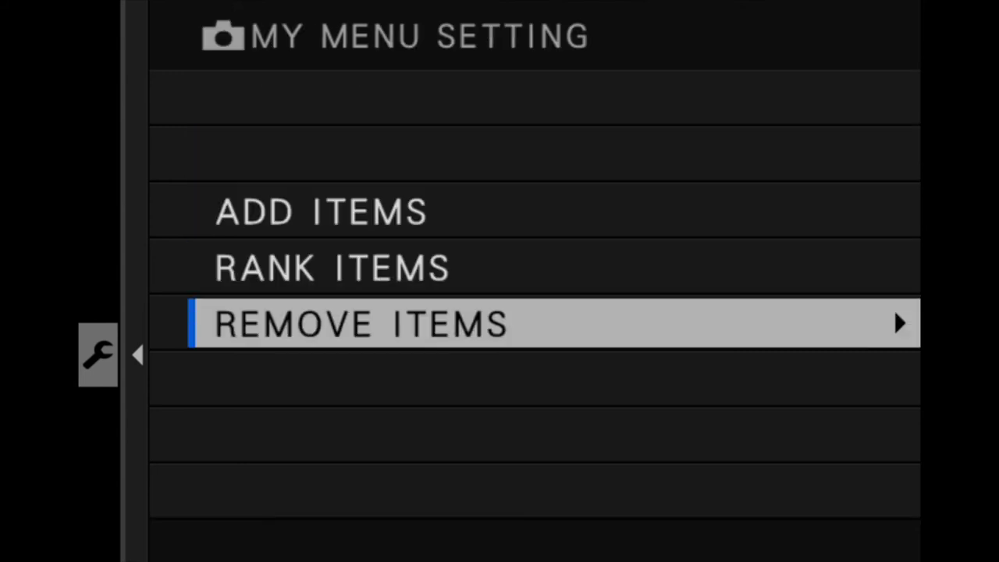
key("Right")
key("Down")
key("Up")
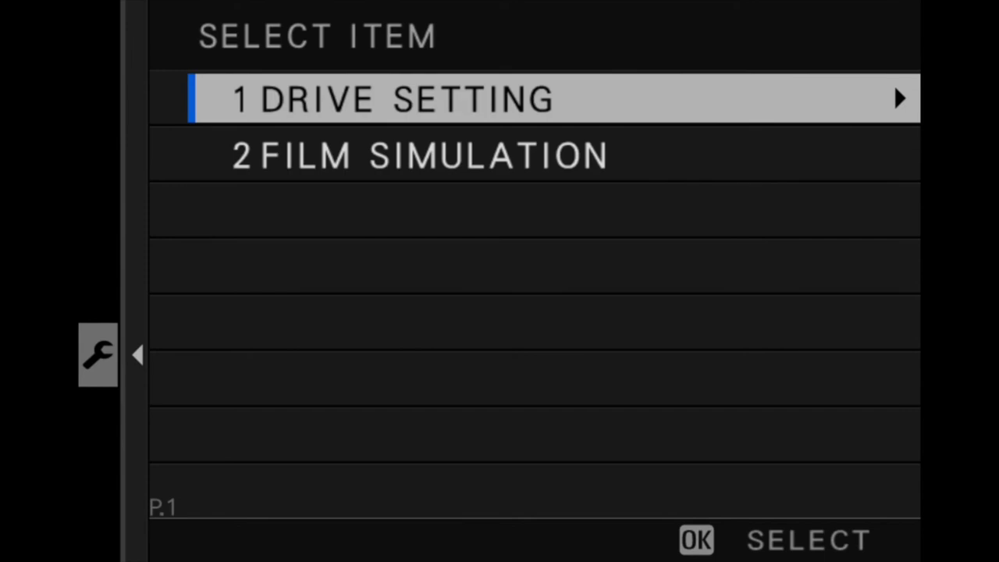
key("Return")
key("Down")
key("Return")
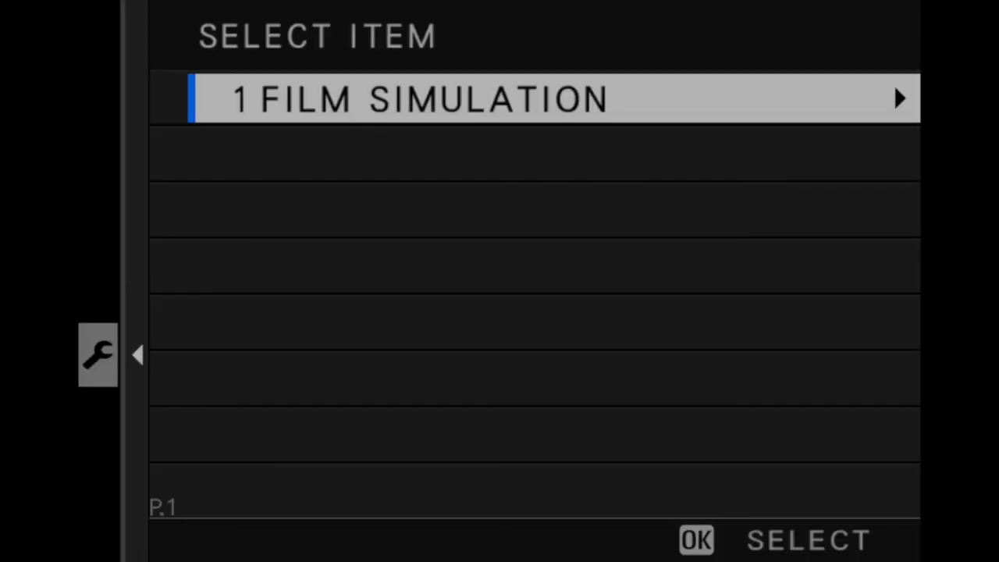
Remove Film Simulation too, then back out of the menus.
key("Return")
key("Down")
key("Return")
key("Escape")
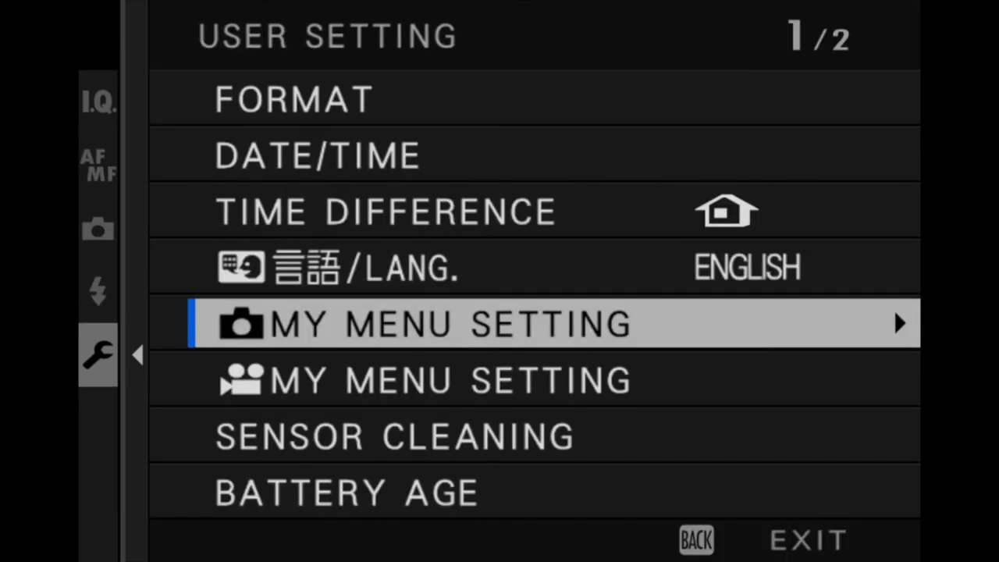
key("Escape")
key("Escape")
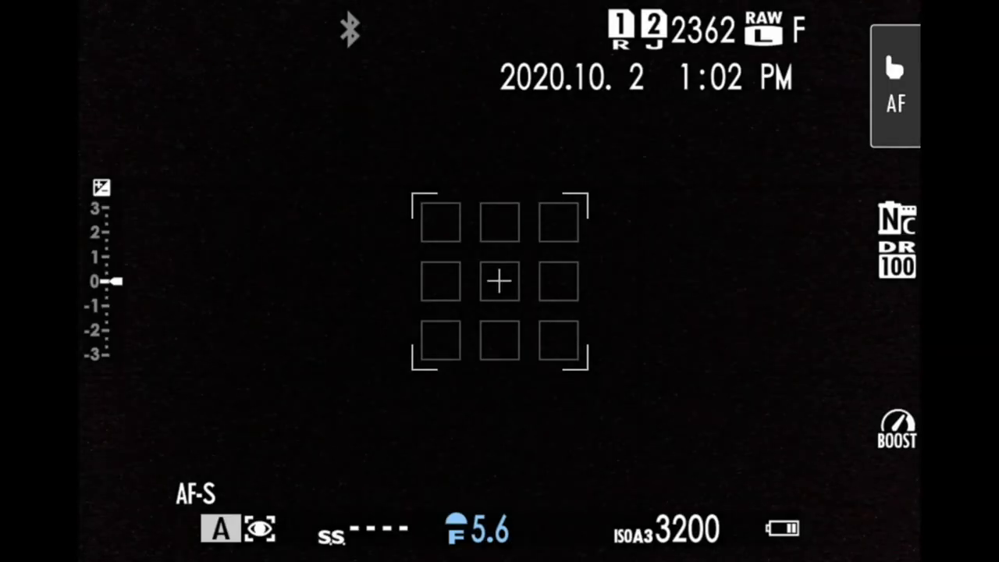
Reopen the menu and move down the tab column, then back up to the wrench Set Up page.
key("Return")
key("Left")
key("Down")
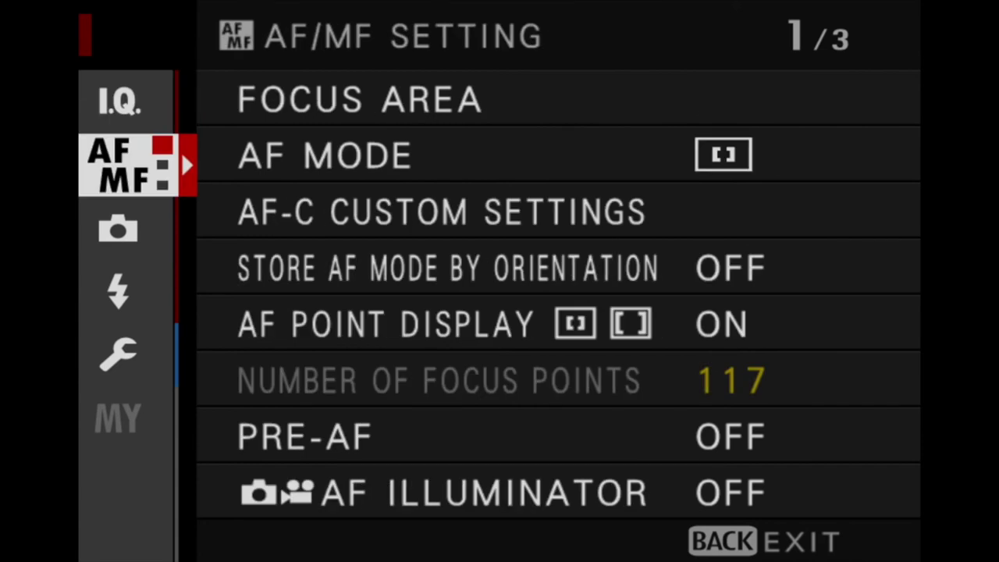
key("Down")
key("Down")
key("Down")
key("Down")
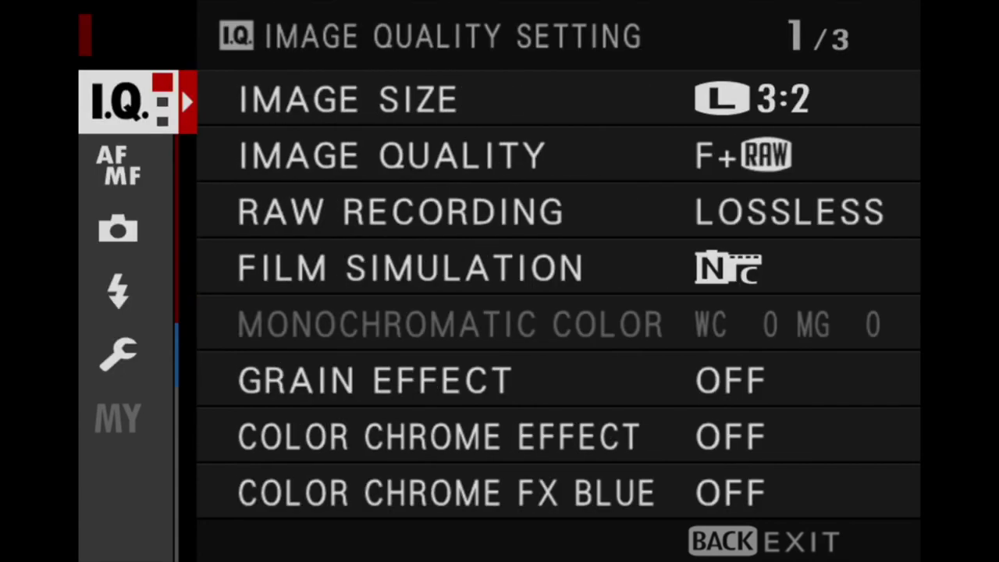
key("Up")
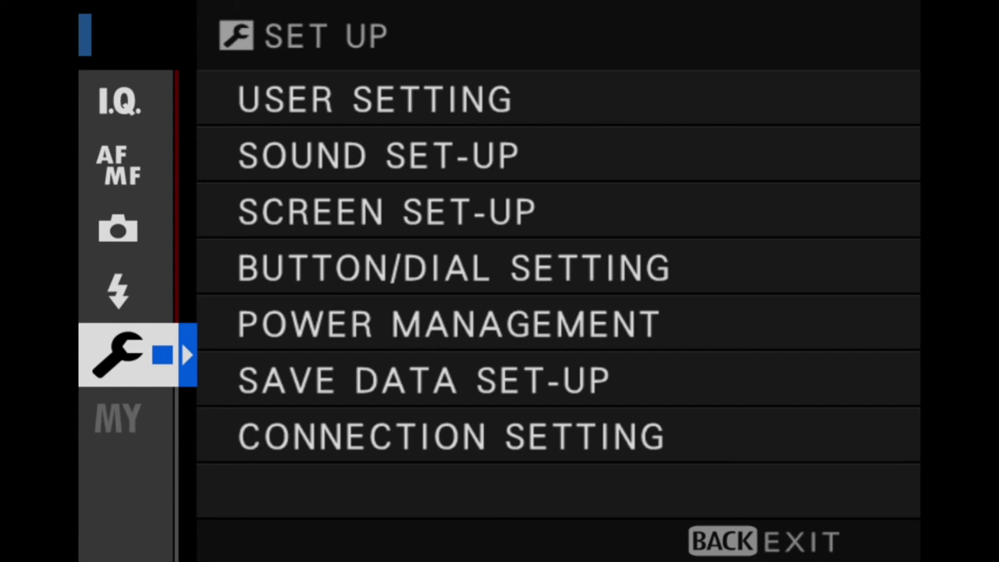
Cycle through the Flash, Image Quality, AF/MF and Set Up pages, ending on Flash Setting.
key("Up")
key("Up")
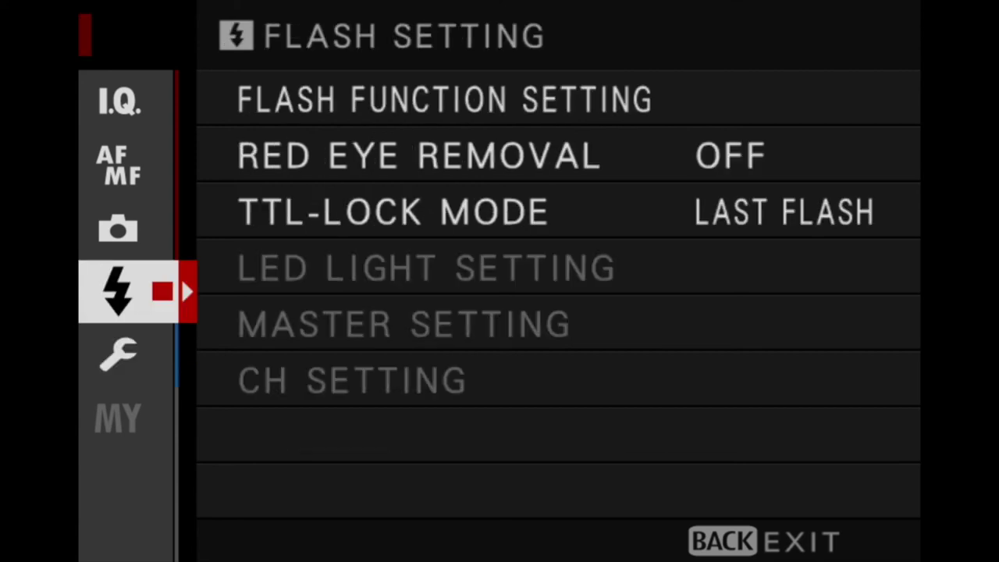
key("Up")
key("Up")
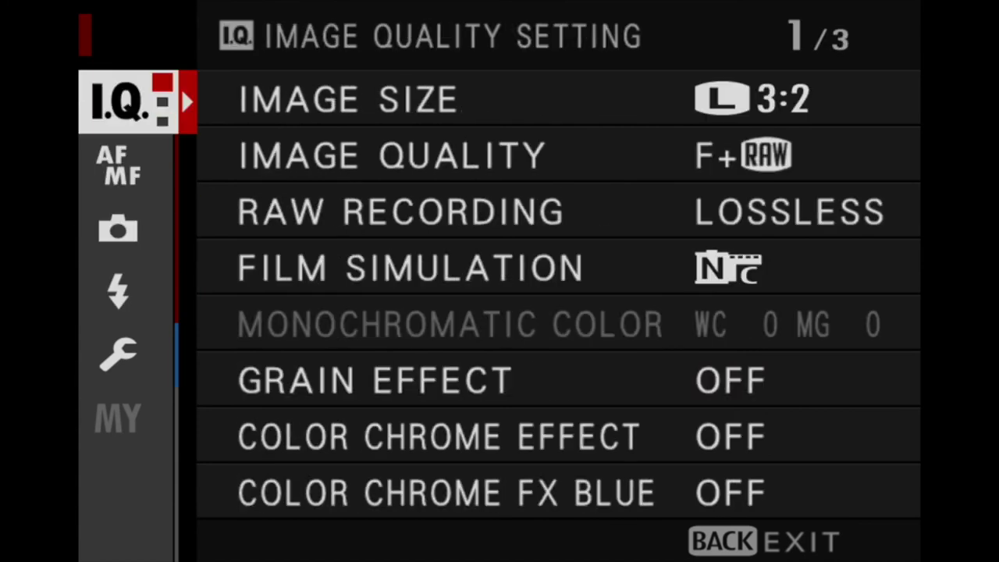
key("Right")
key("Left")
key("Down")
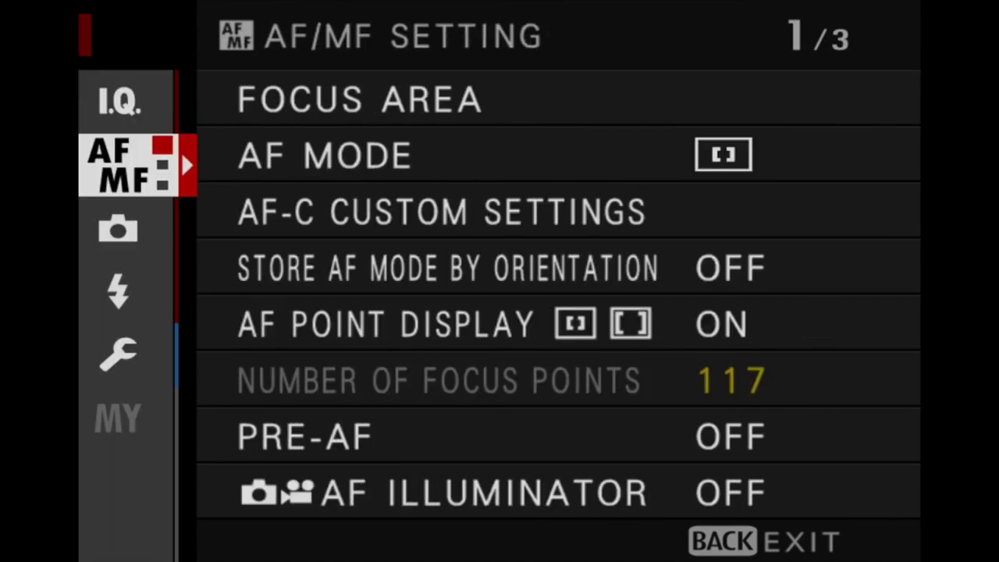
key("Down")
key("Down")
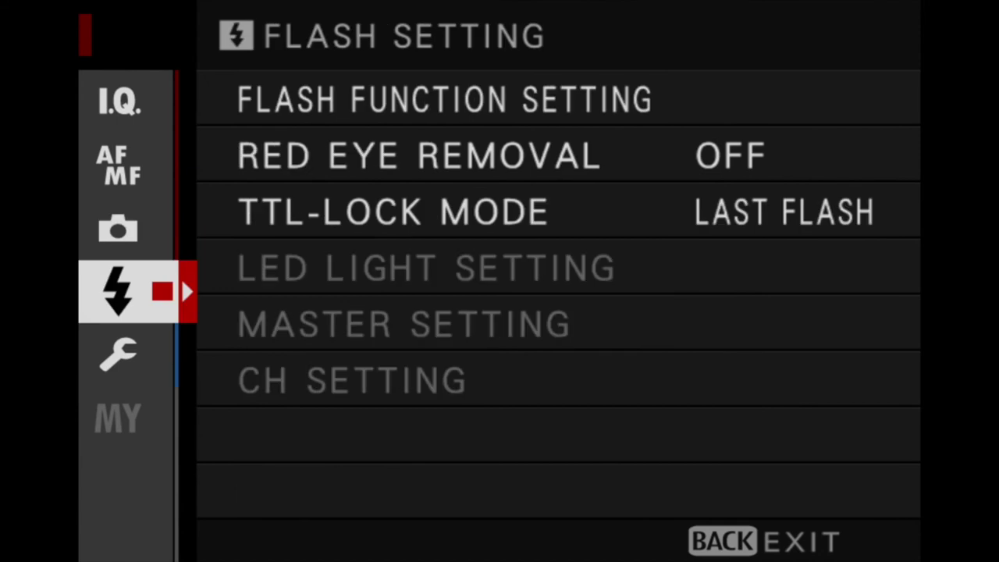
key("Down")
key("Down")
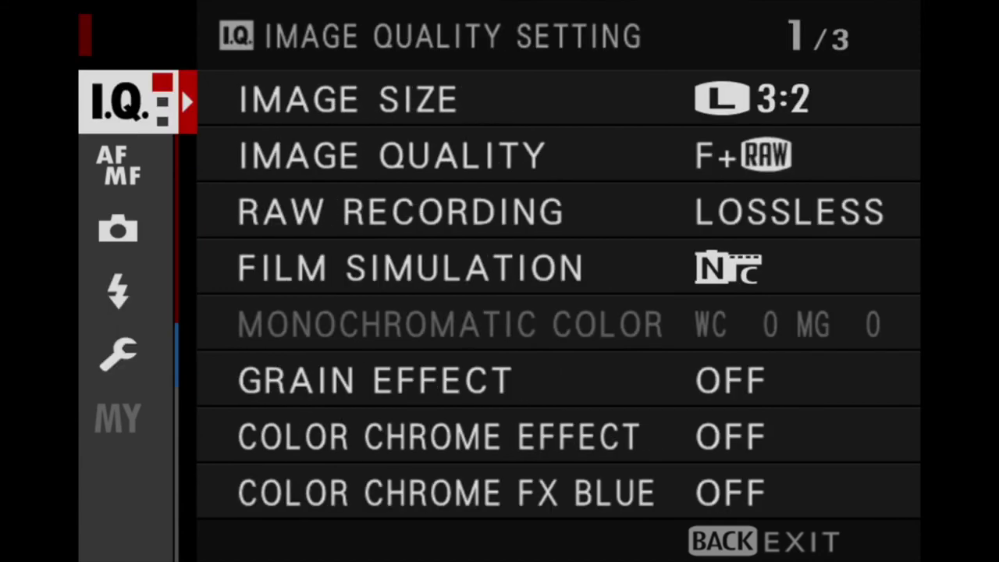
key("Up")
key("Up")
key("Up")
key("Up")
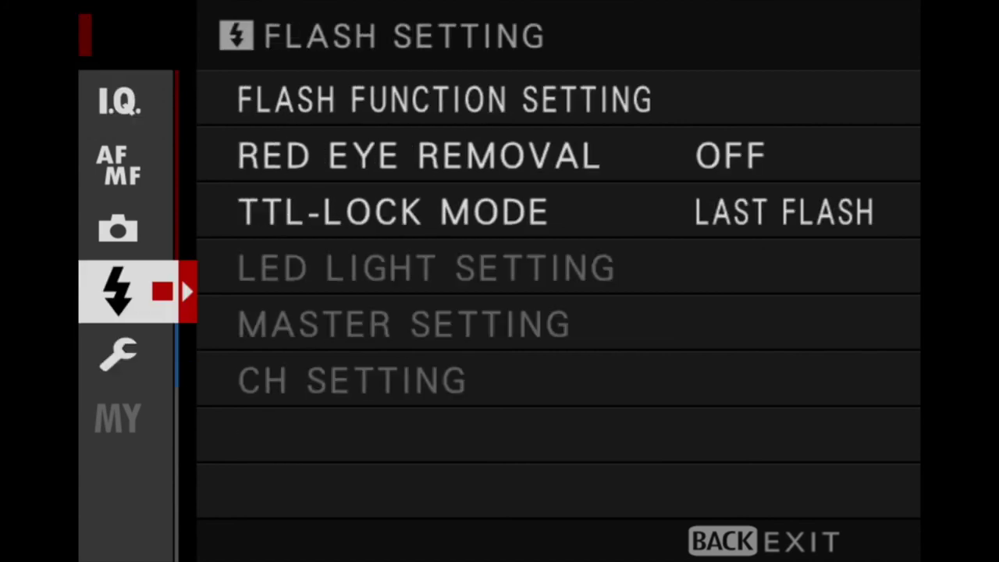